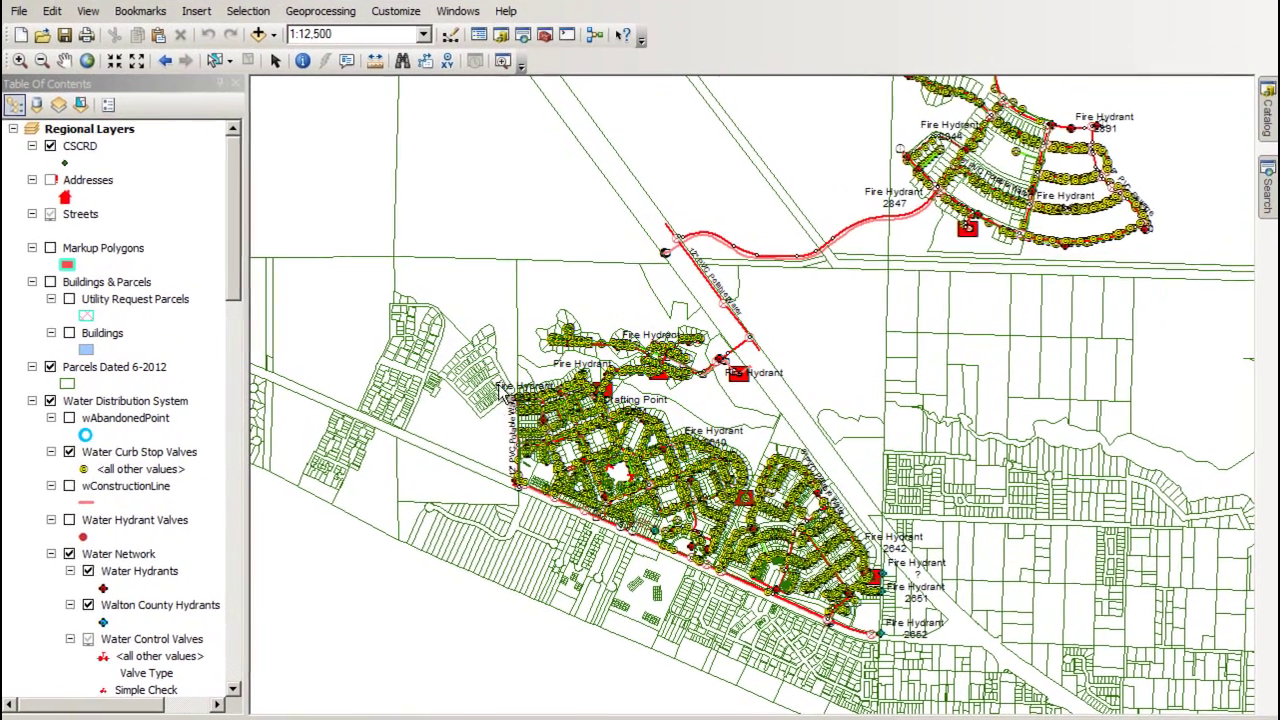
- Zoom the ArcMap water network from 1:12,500 to 1:300 along Endless Summer Way
{"action": "scroll", "coordinate": [512, 429], "scroll_direction": "up", "scroll_amount": 1}
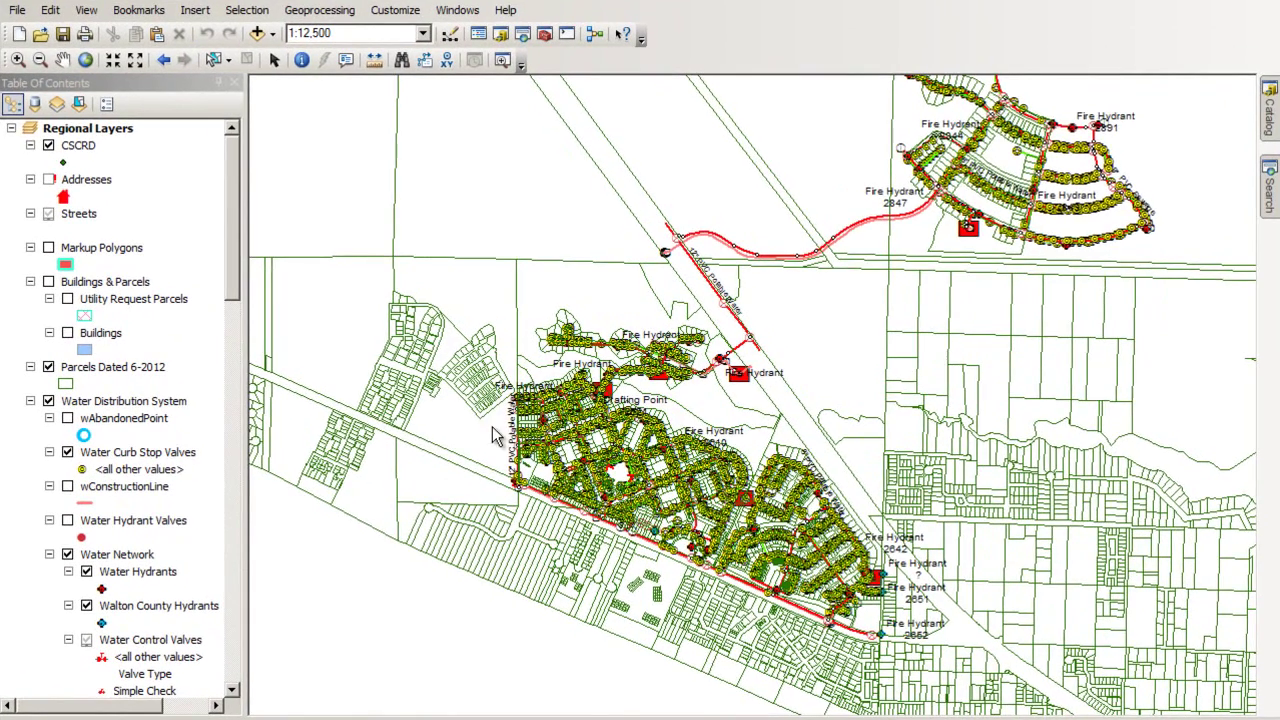
{"action": "scroll", "coordinate": [519, 395], "scroll_direction": "up", "scroll_amount": 5}
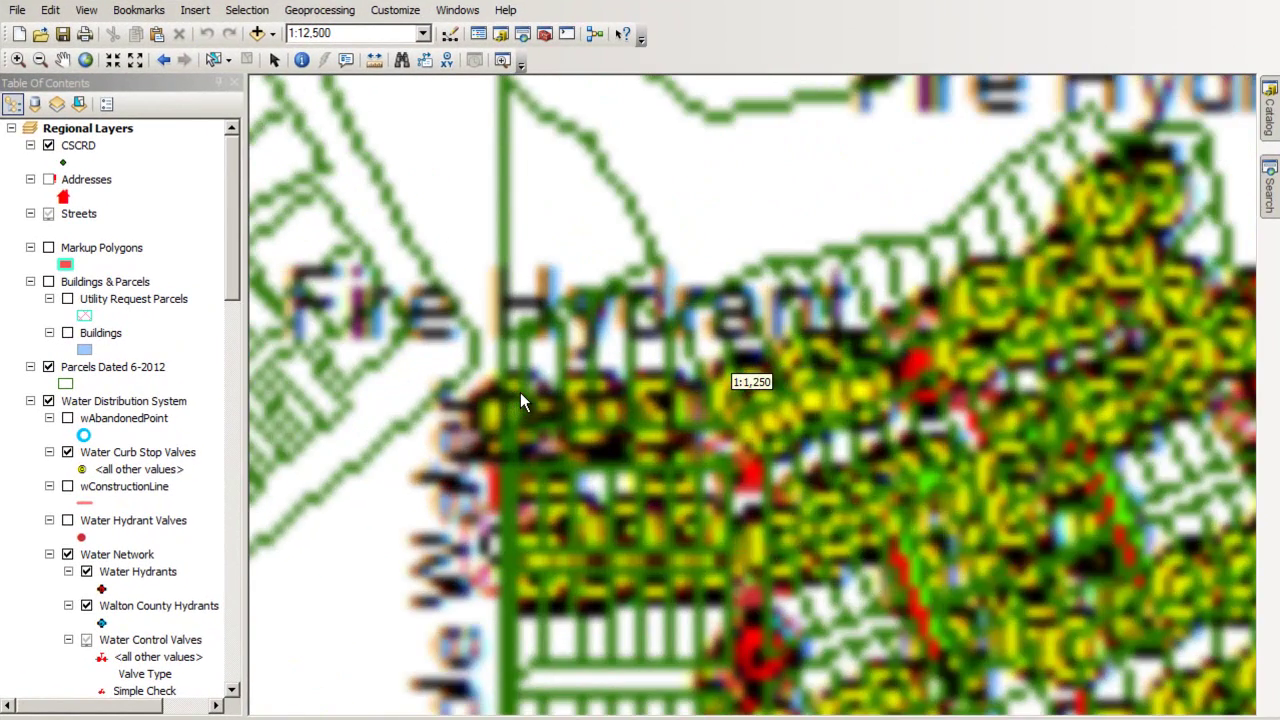
{"action": "scroll", "coordinate": [522, 402], "scroll_direction": "up", "scroll_amount": 4}
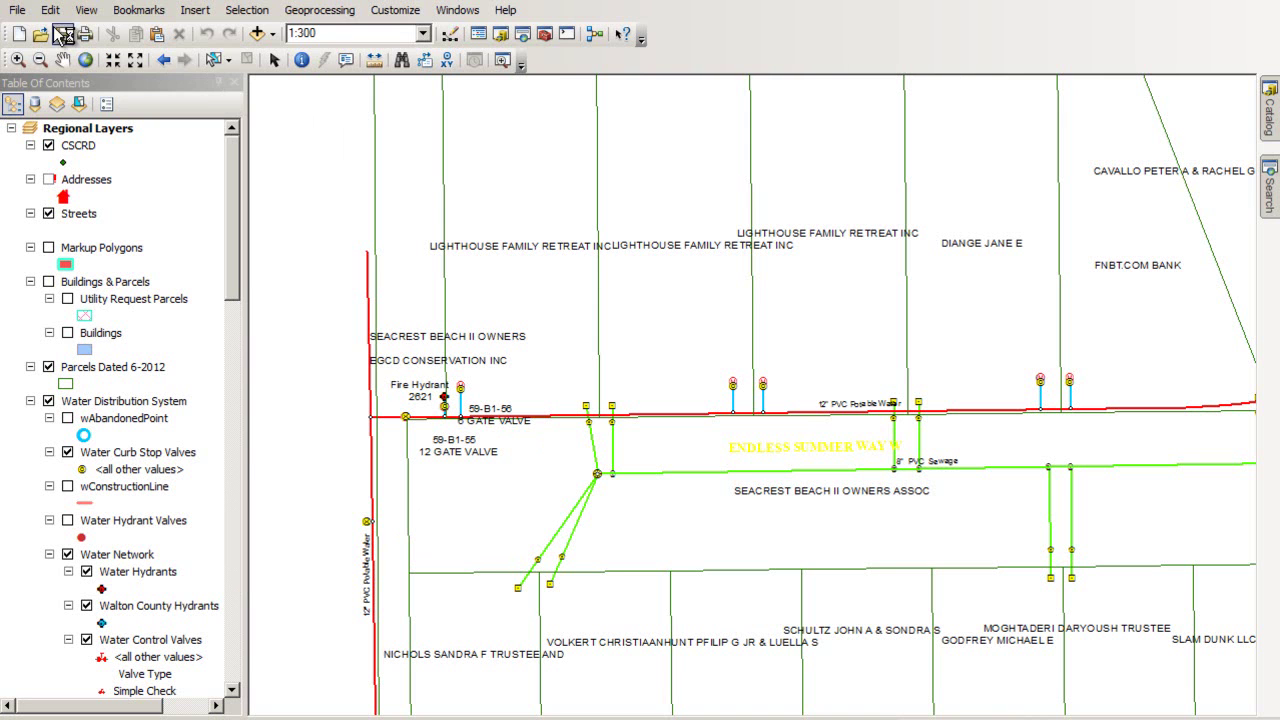
- Exit ArcMap and review the TEST job's empty ESRI-FL feature code list
{"action": "left_click", "coordinate": [17, 10]}
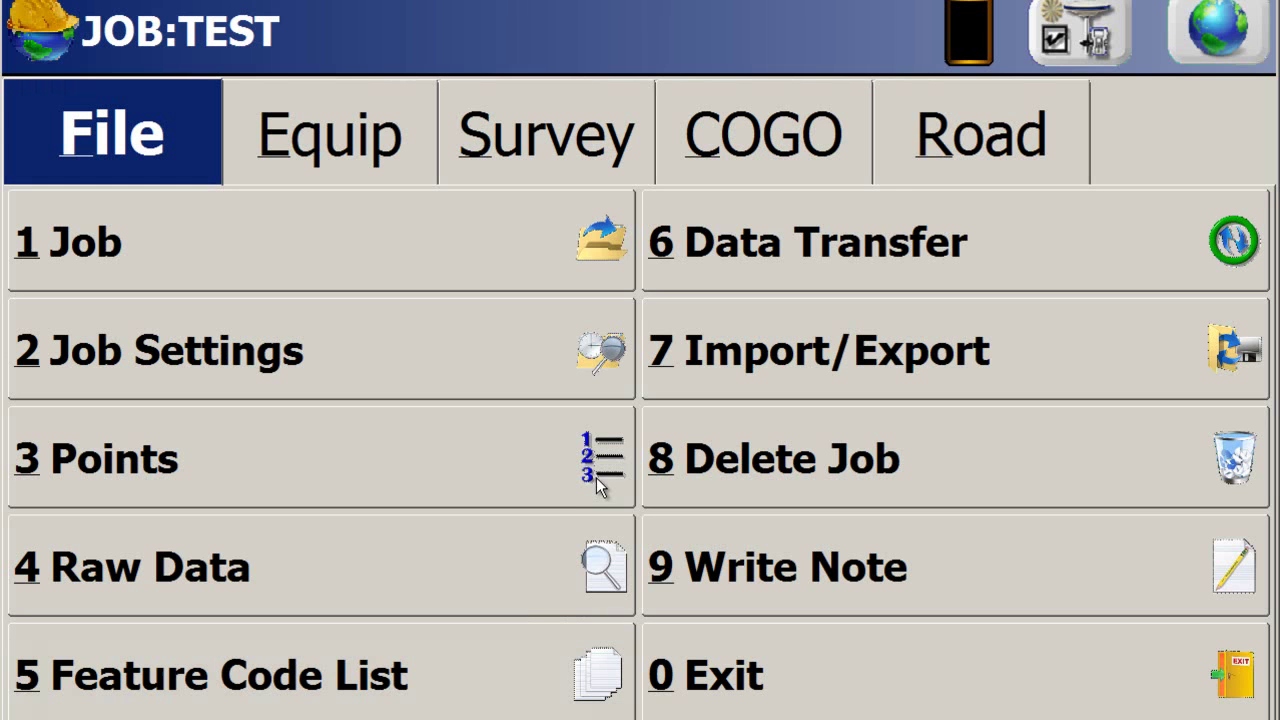
{"action": "key", "text": "5"}
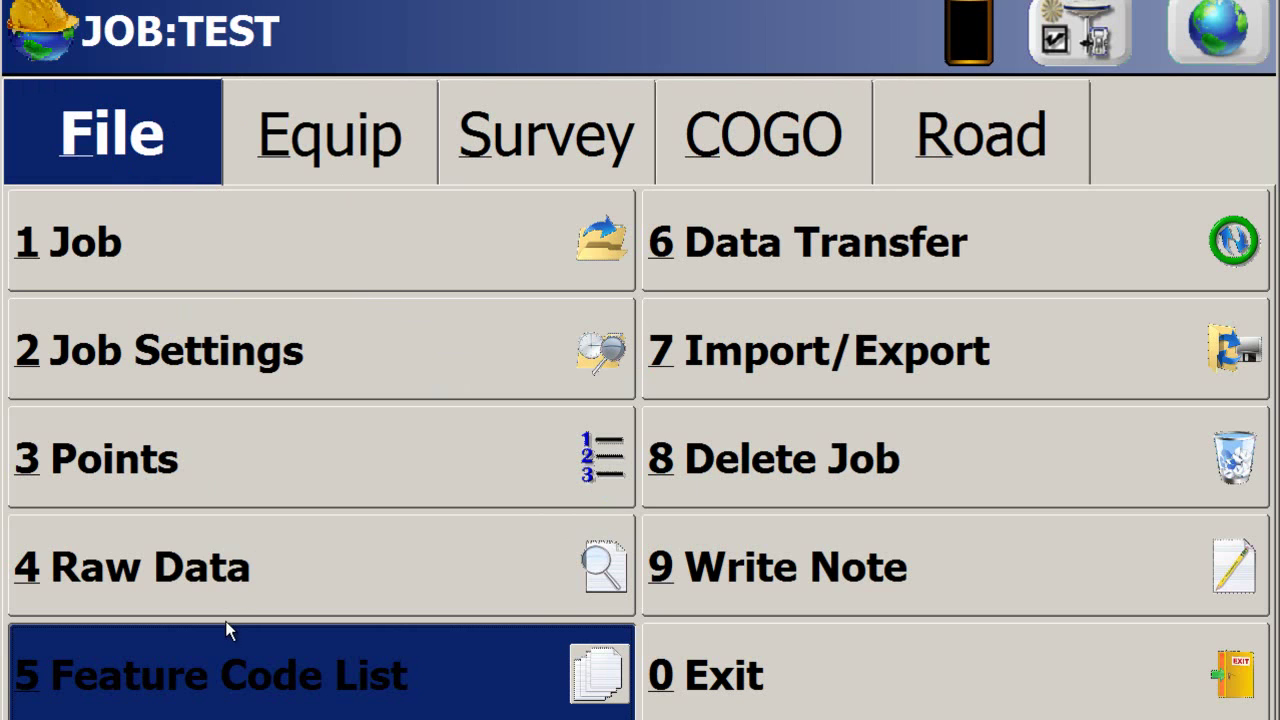
{"action": "left_click", "coordinate": [272, 679]}
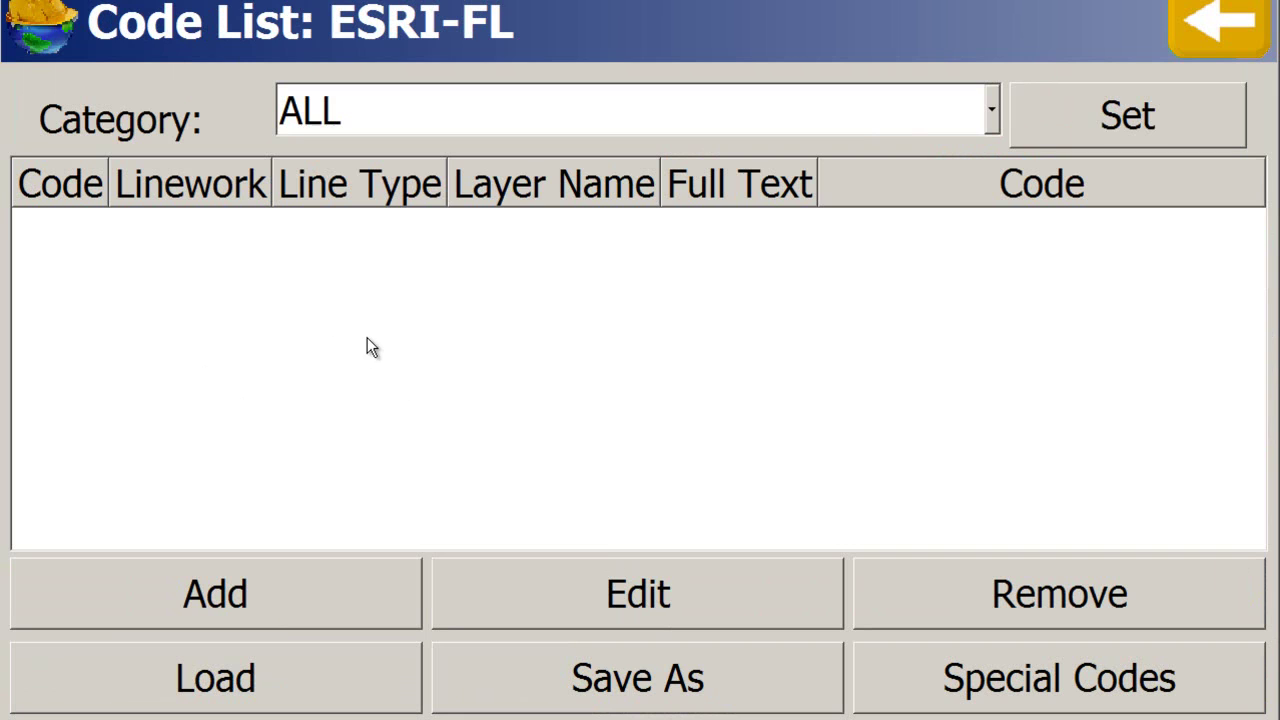
- Load Regional System III 10b.mxd from Data sets from Clients > MXD files as an ArcMap Docs job
{"action": "left_click", "coordinate": [1208, 29]}
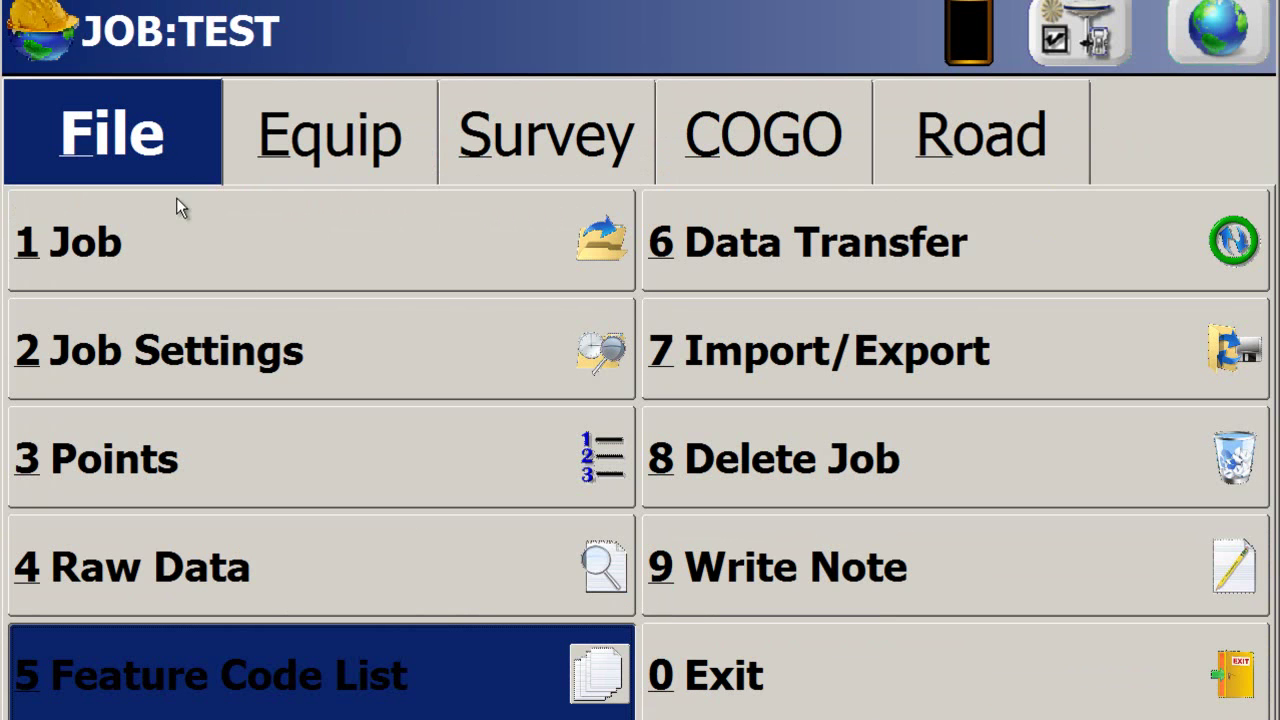
{"action": "left_click", "coordinate": [161, 247]}
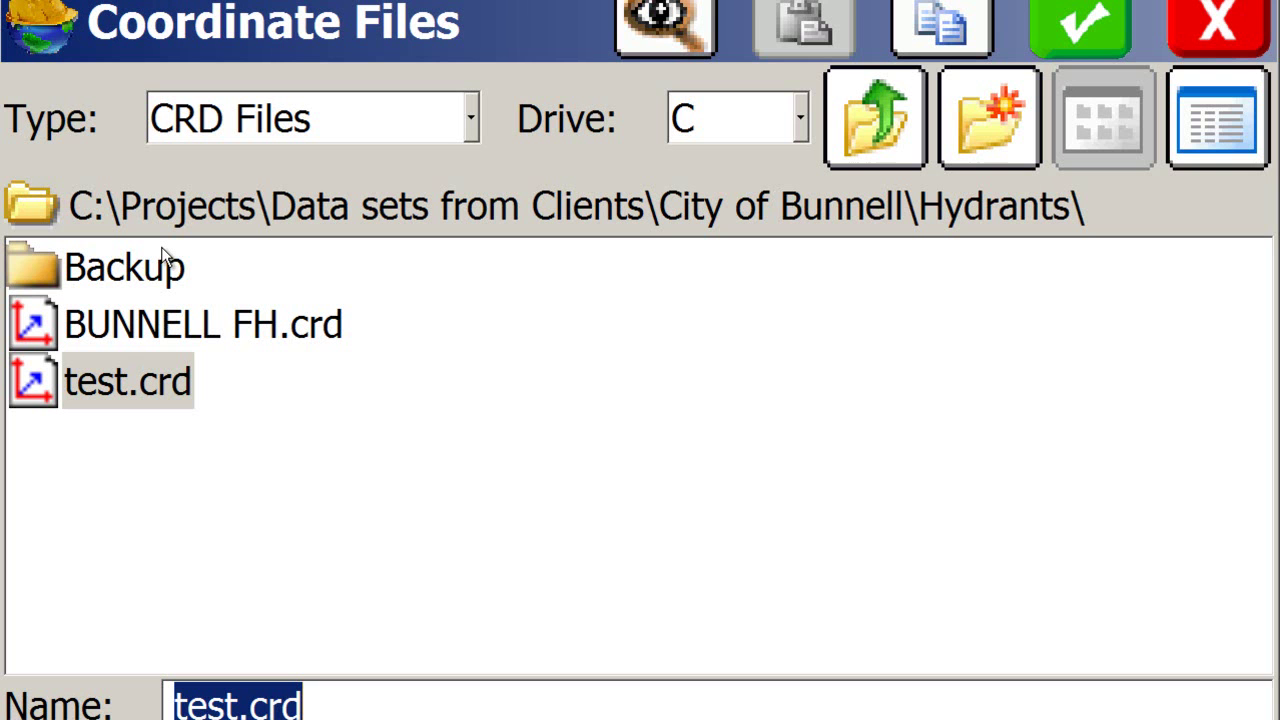
{"action": "left_click", "coordinate": [464, 128]}
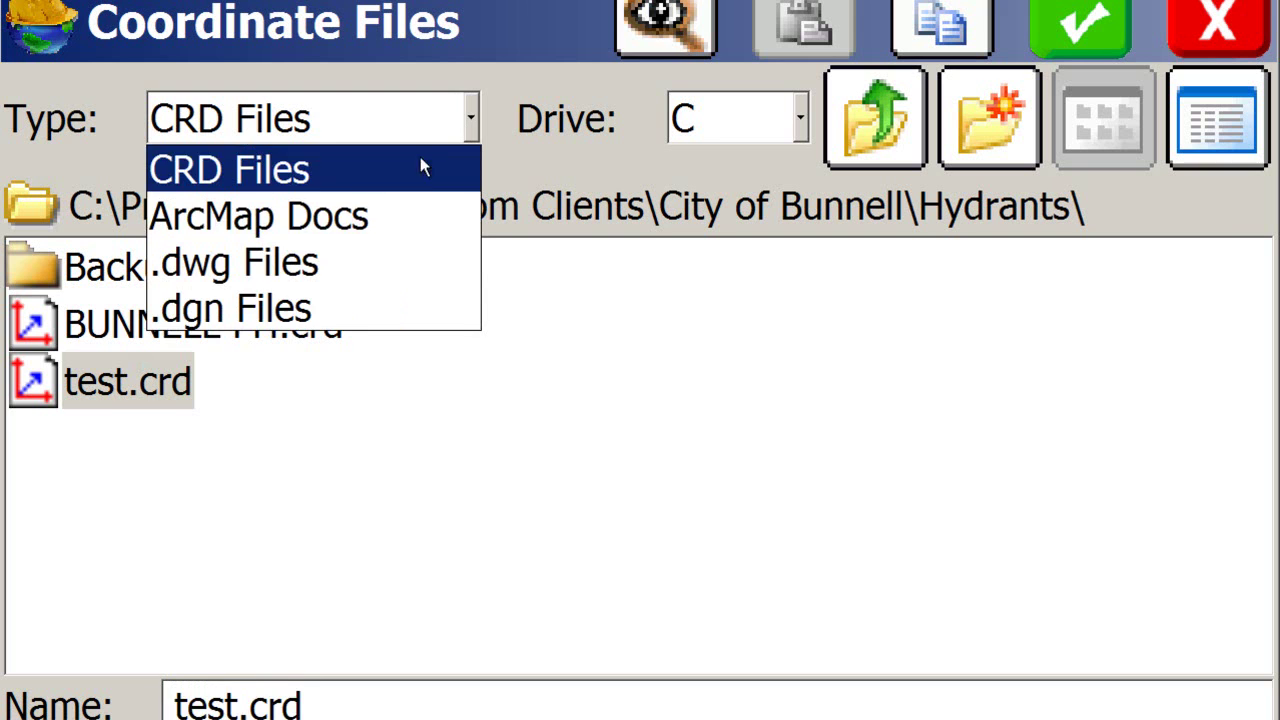
{"action": "left_click", "coordinate": [326, 213]}
{"action": "left_click", "coordinate": [847, 129]}
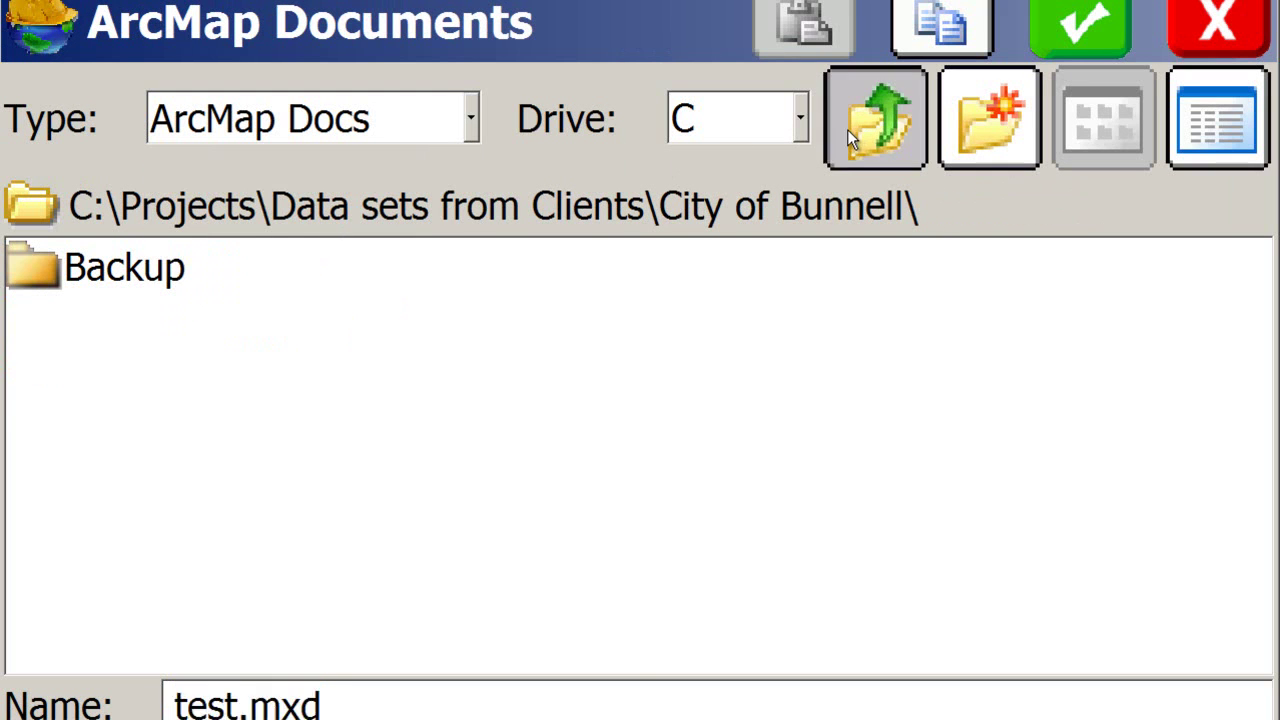
{"action": "left_click", "coordinate": [847, 129]}
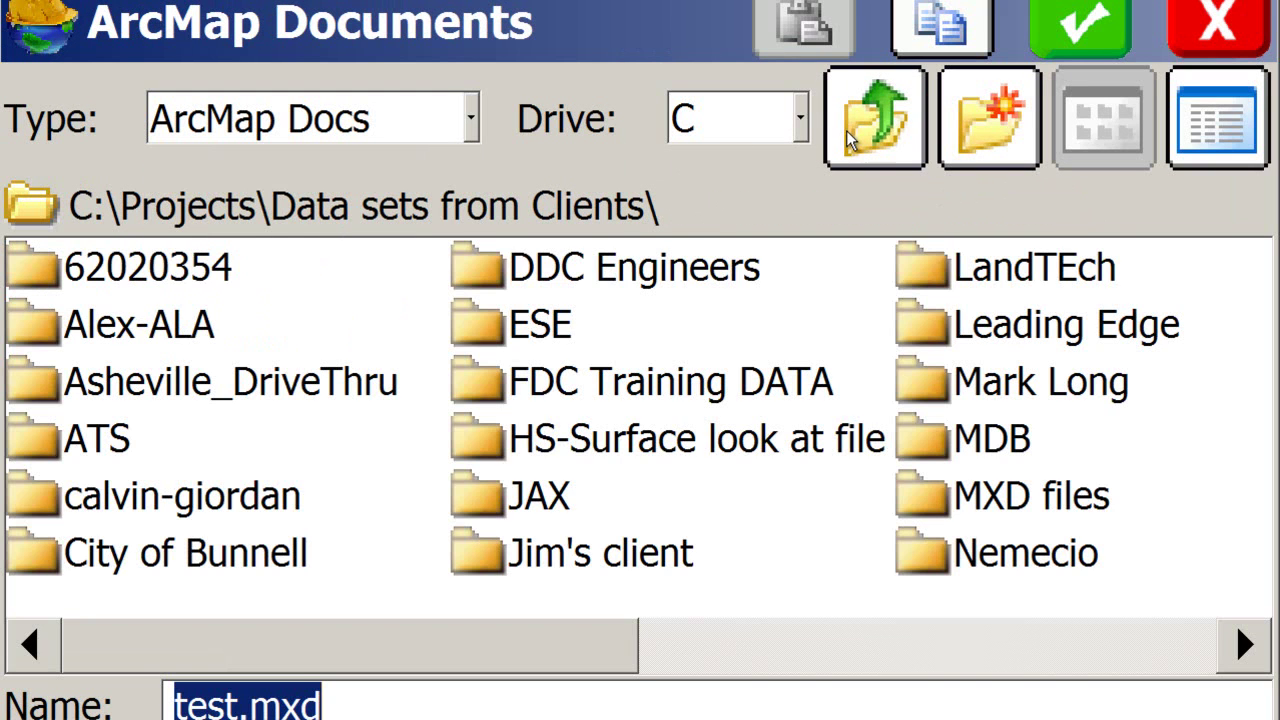
{"action": "left_click", "coordinate": [1008, 505]}
{"action": "left_click", "coordinate": [897, 343]}
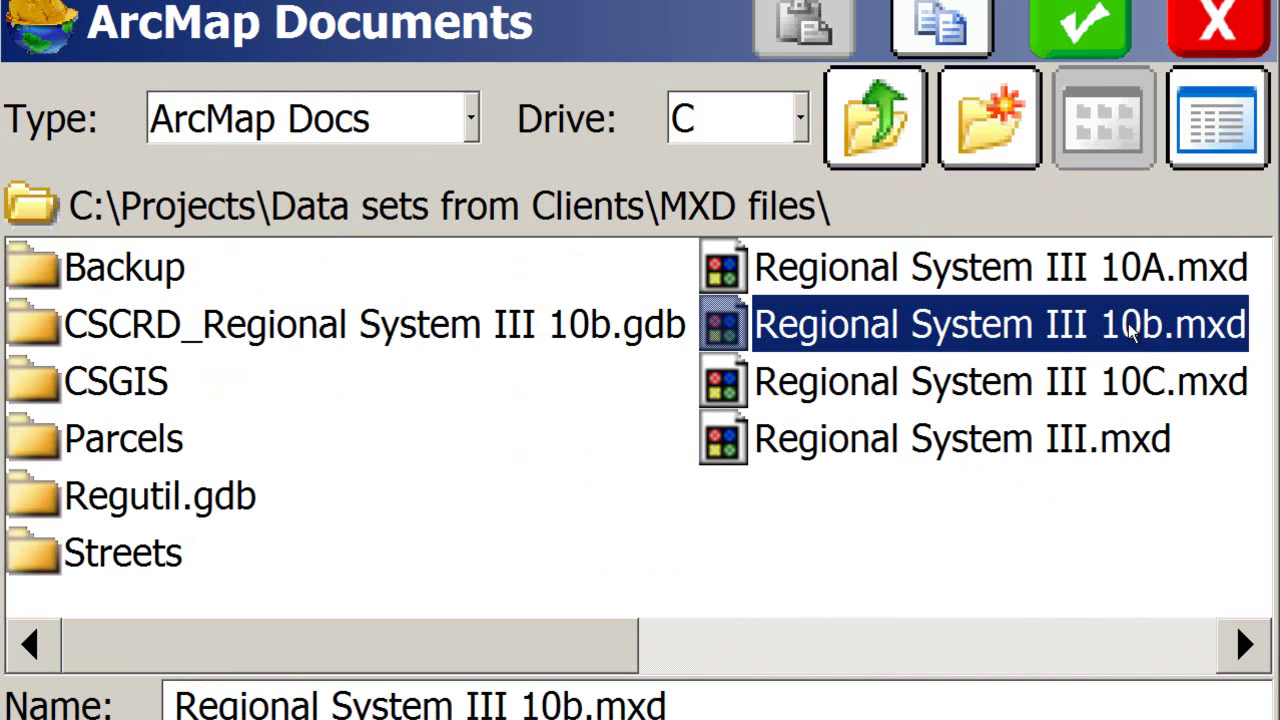
{"action": "left_click", "coordinate": [1086, 27]}
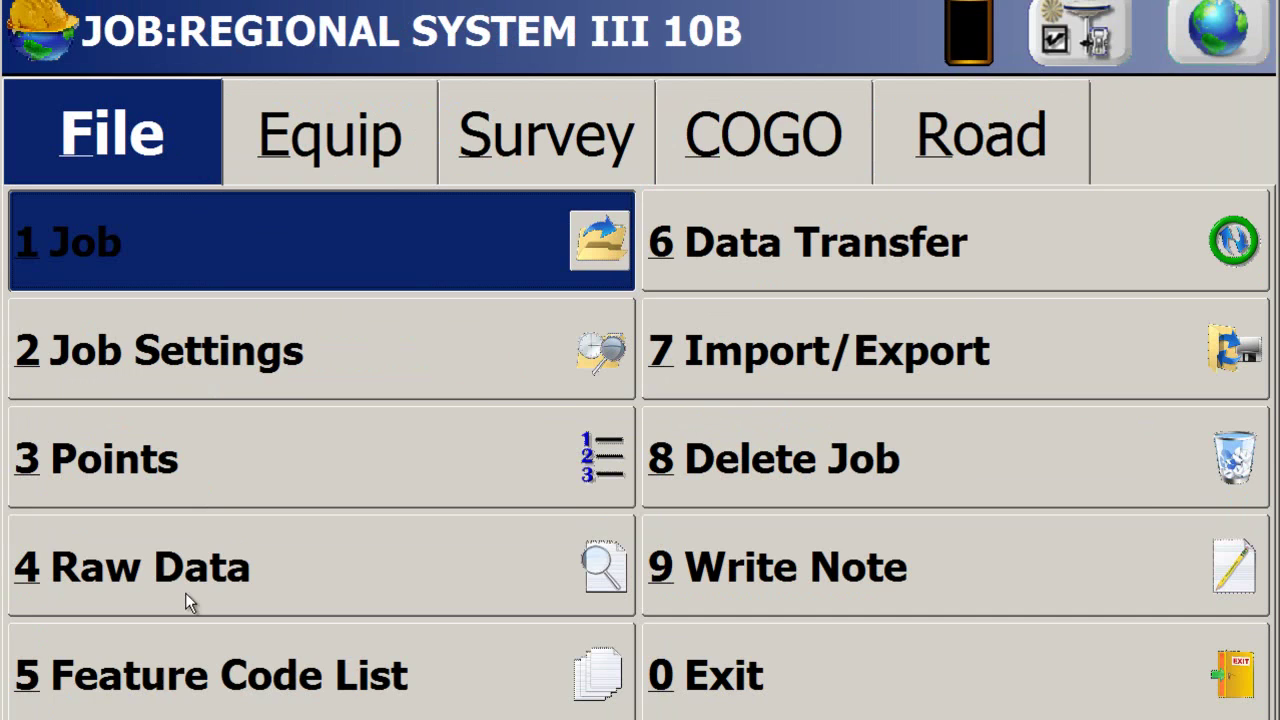
{"action": "left_click", "coordinate": [236, 692]}
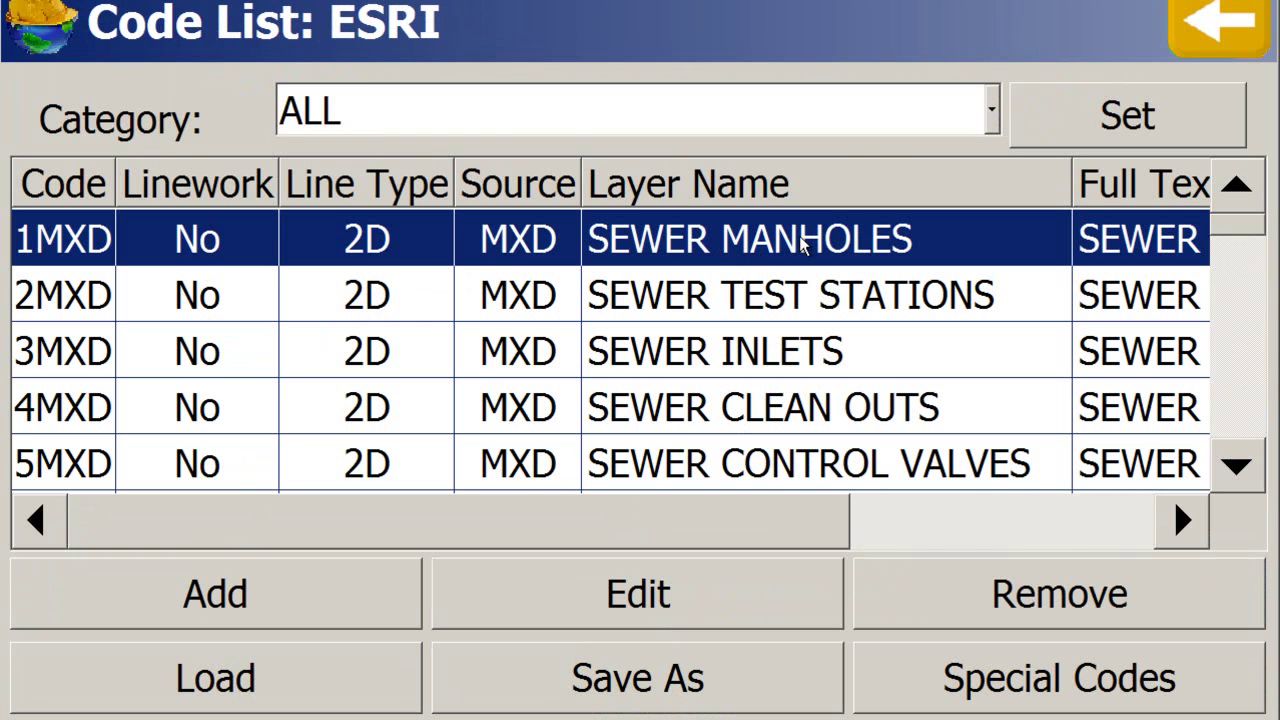
{"action": "left_click", "coordinate": [684, 598]}
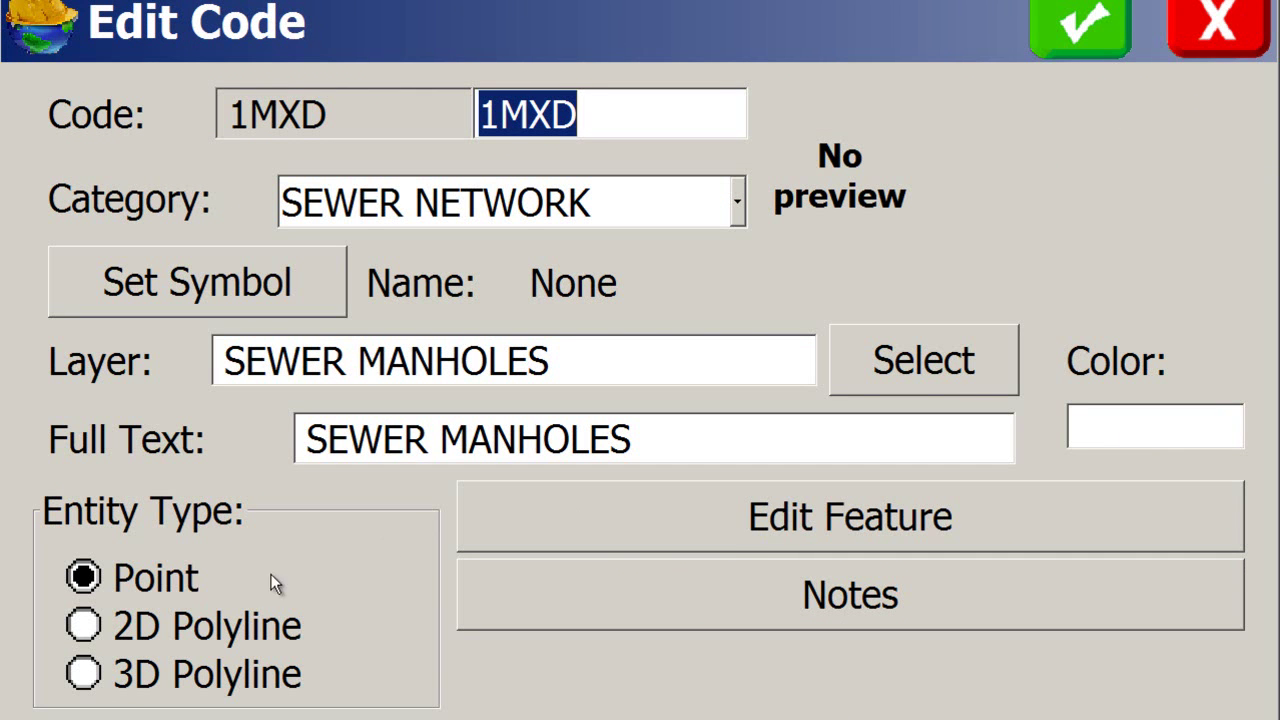
{"action": "left_click", "coordinate": [740, 531]}
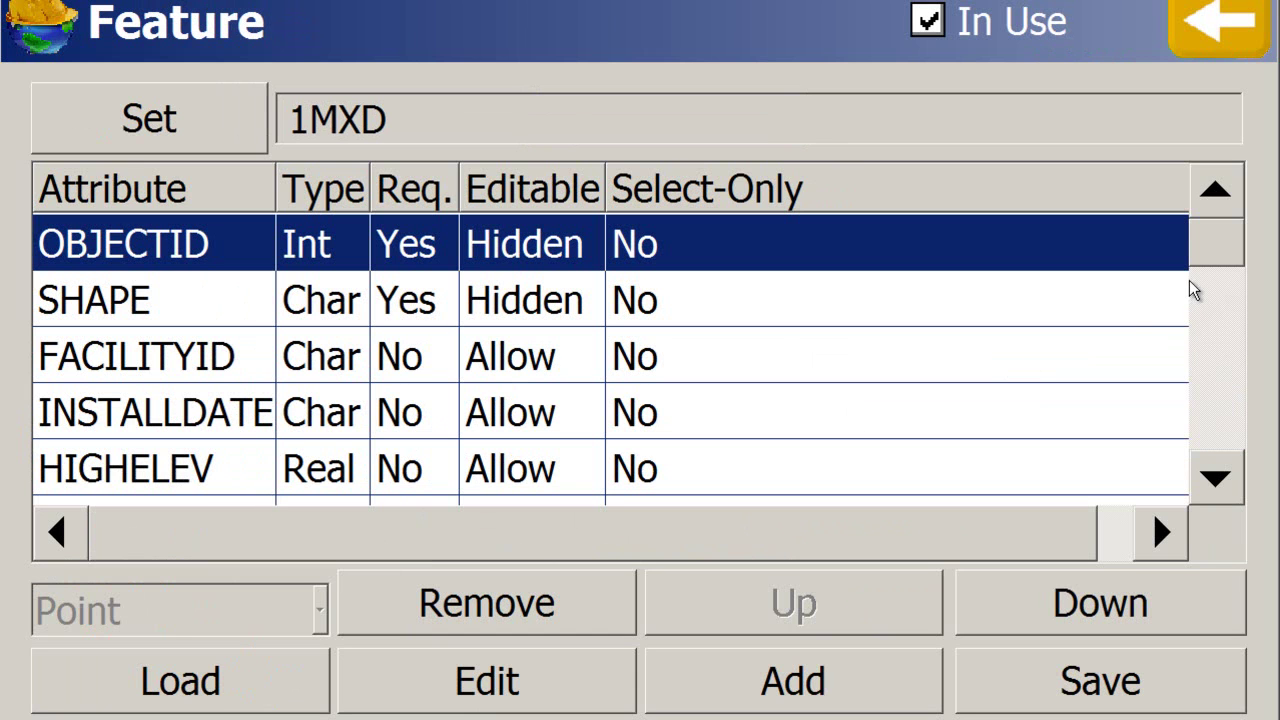
{"action": "left_click_drag", "start_coordinate": [1210, 260], "coordinate": [1237, 444]}
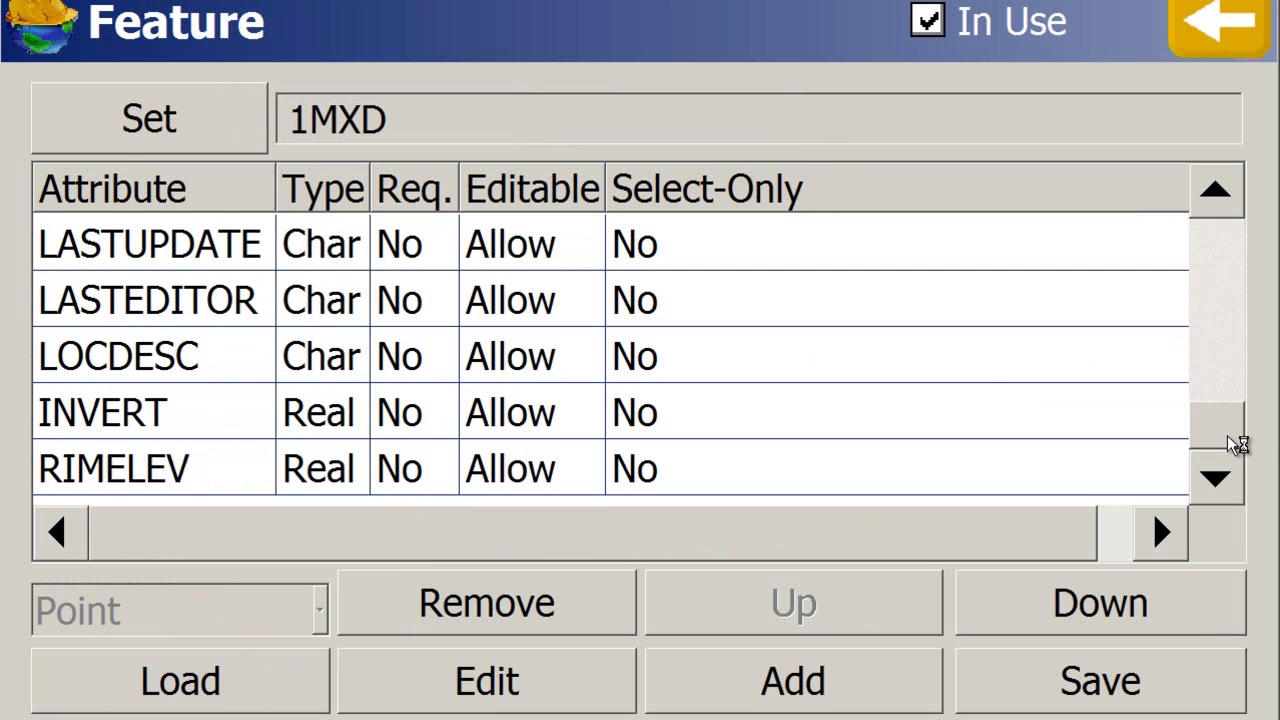
{"action": "left_click", "coordinate": [1225, 30]}
{"action": "left_click", "coordinate": [1212, 45]}
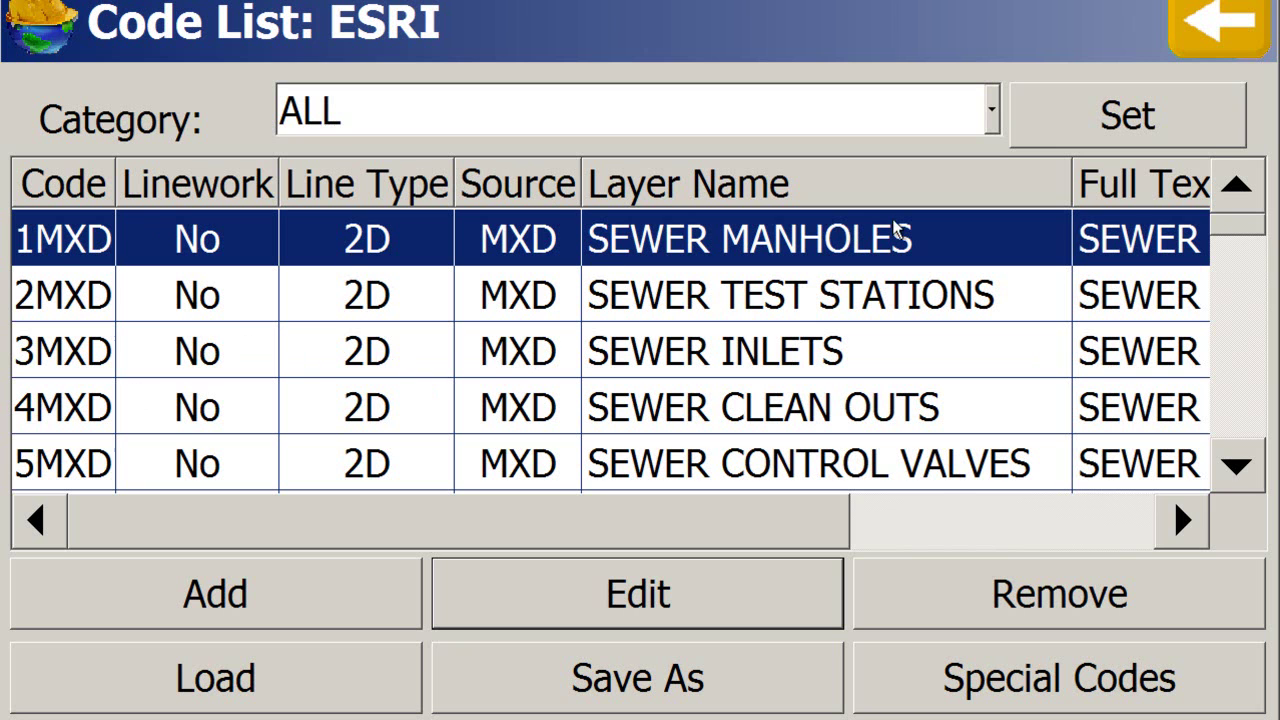
{"action": "left_click", "coordinate": [1245, 32]}
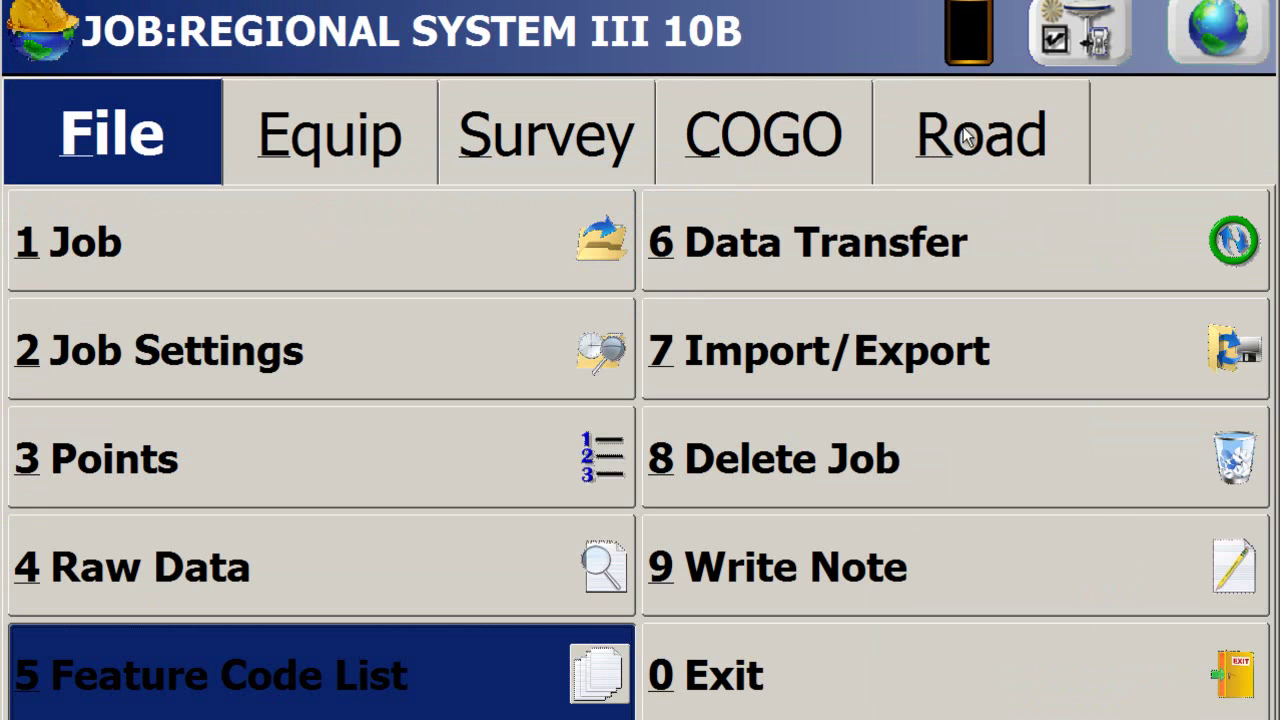
- Show the job in Map View and zoom in on Endless Summer Way W
{"action": "left_click", "coordinate": [1222, 36]}
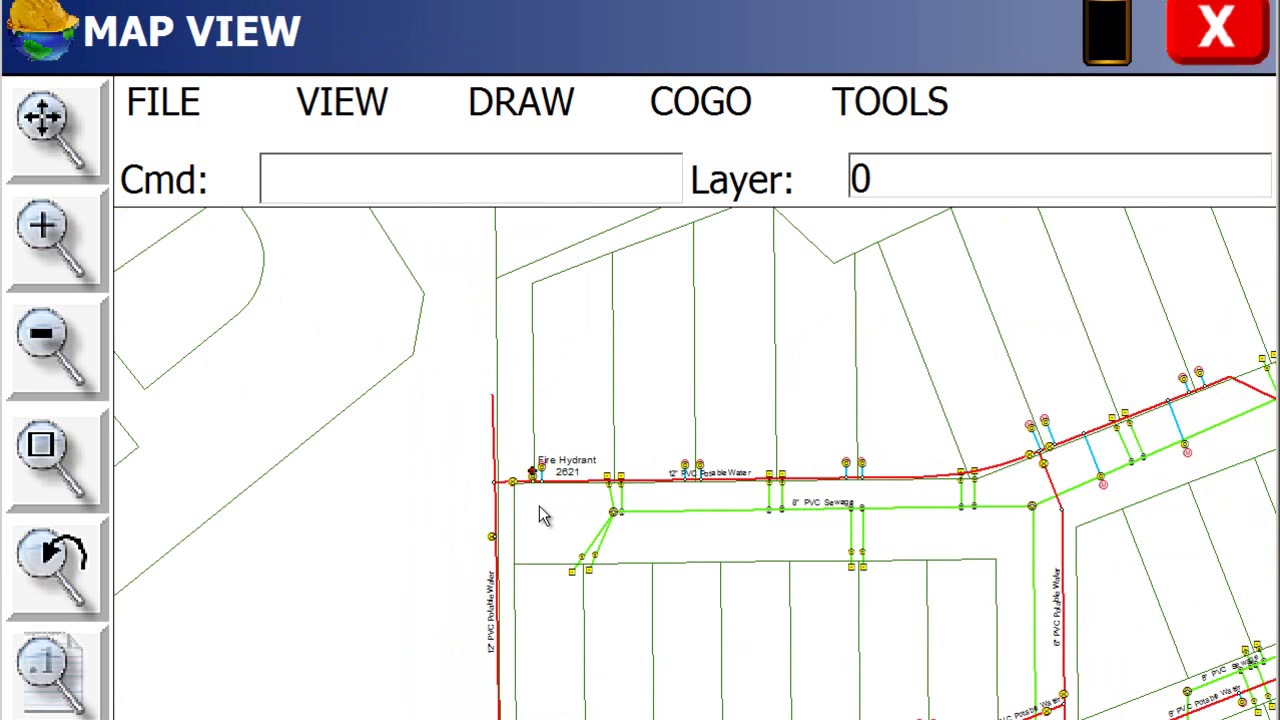
{"action": "scroll", "coordinate": [555, 518], "scroll_direction": "up", "scroll_amount": 2}
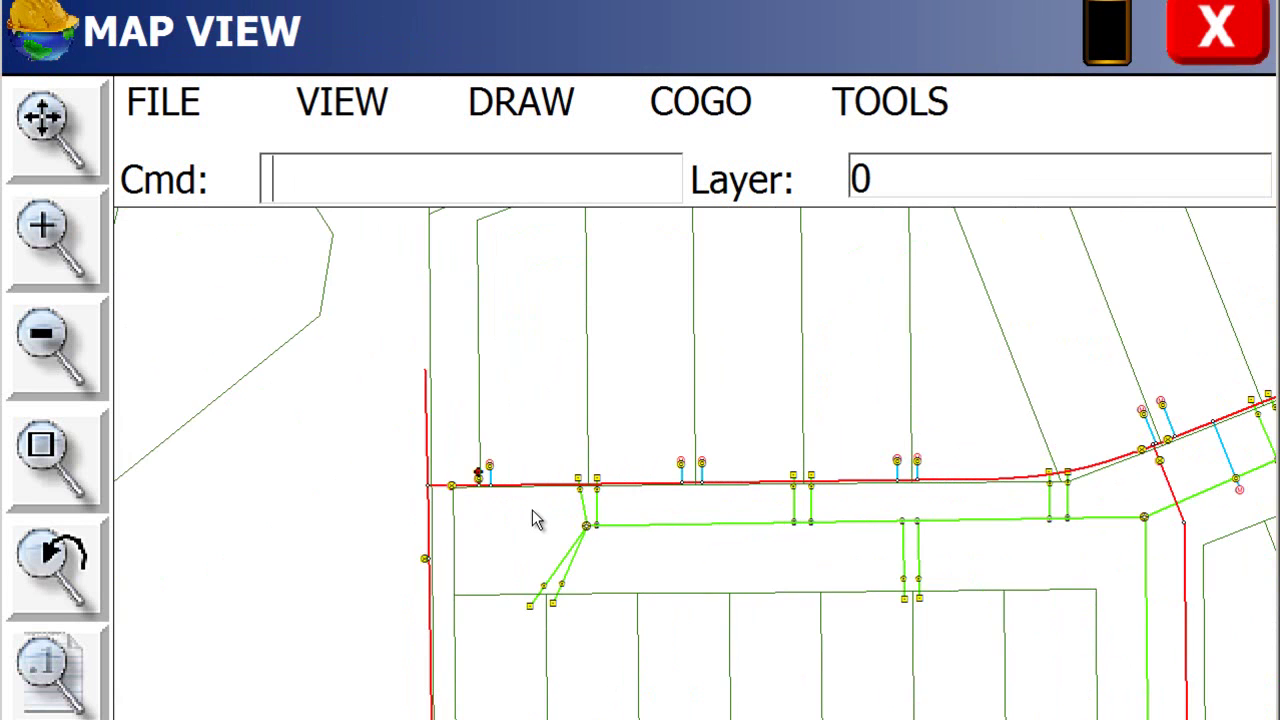
{"action": "scroll", "coordinate": [395, 563], "scroll_direction": "up", "scroll_amount": 1}
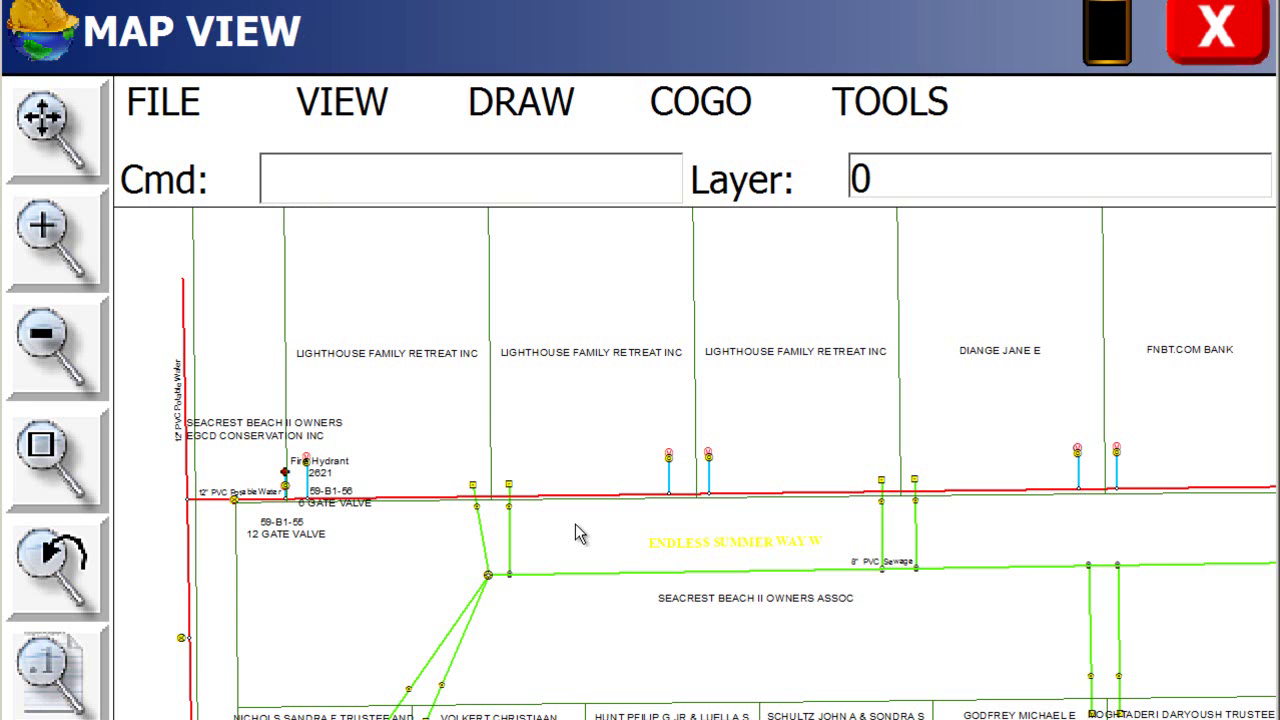
- Leave Map View and check the GPS Rover settings, closing them unchanged
{"action": "left_click", "coordinate": [1240, 12]}
{"action": "left_click", "coordinate": [410, 165]}
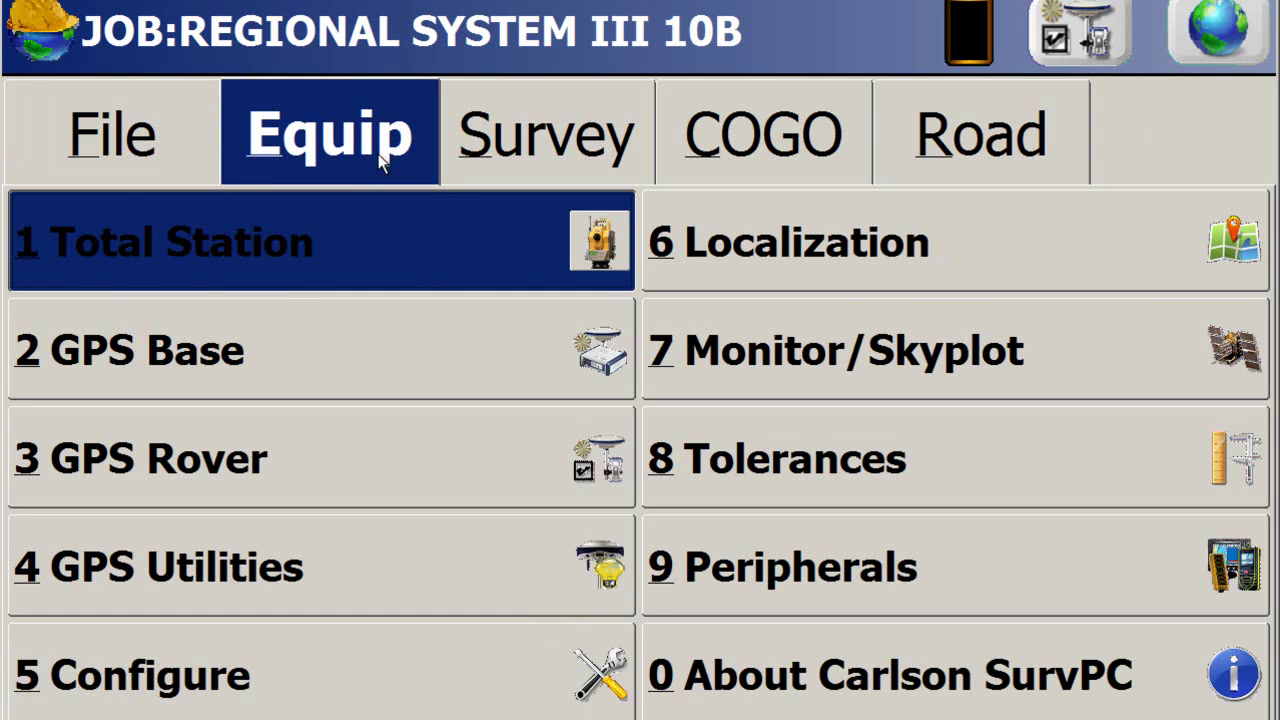
{"action": "left_click", "coordinate": [303, 474]}
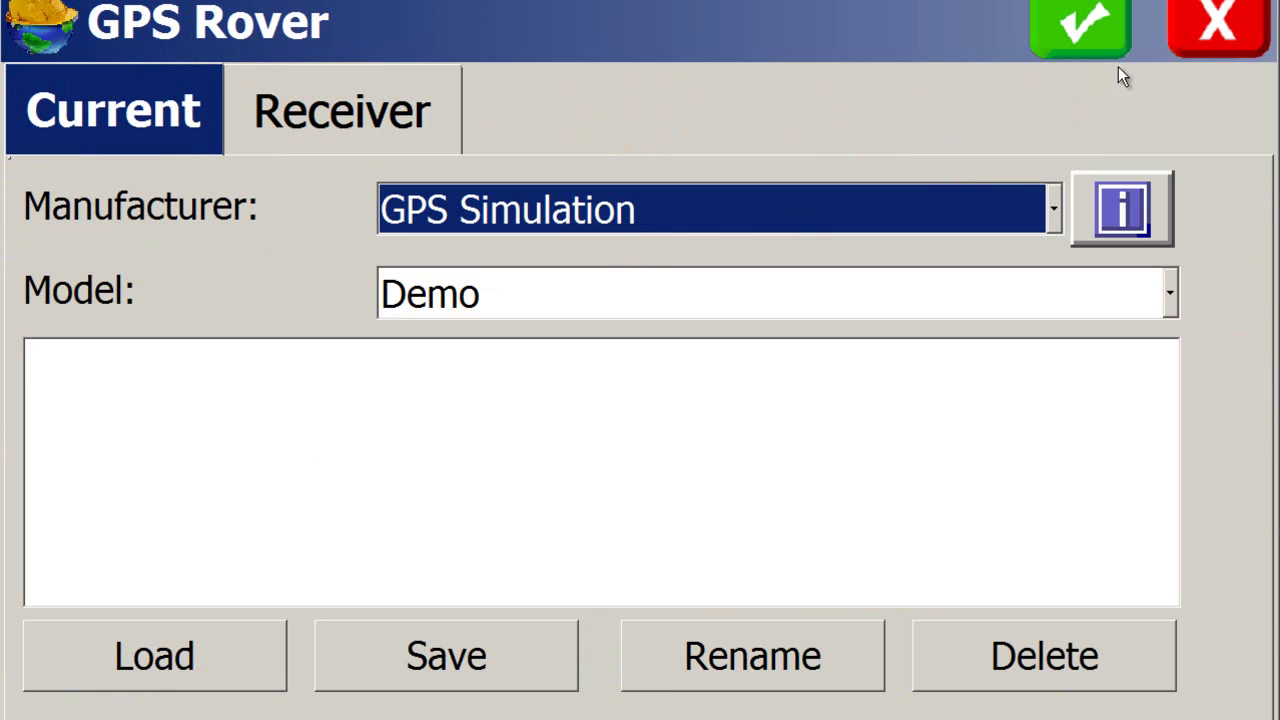
{"action": "left_click", "coordinate": [1176, 47]}
- In Store Points, dismiss the geoid warning, zoom to check the live position, then exit
{"action": "left_click", "coordinate": [553, 152]}
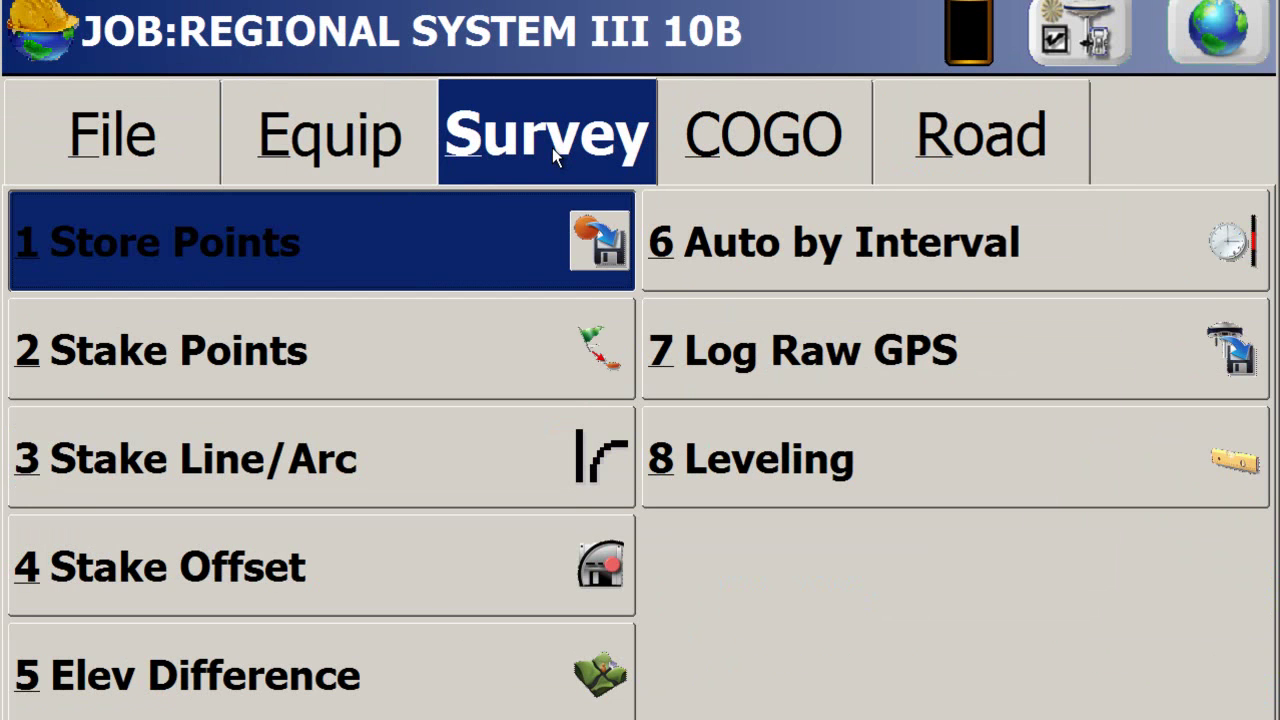
{"action": "left_click", "coordinate": [320, 256]}
{"action": "left_click", "coordinate": [622, 451]}
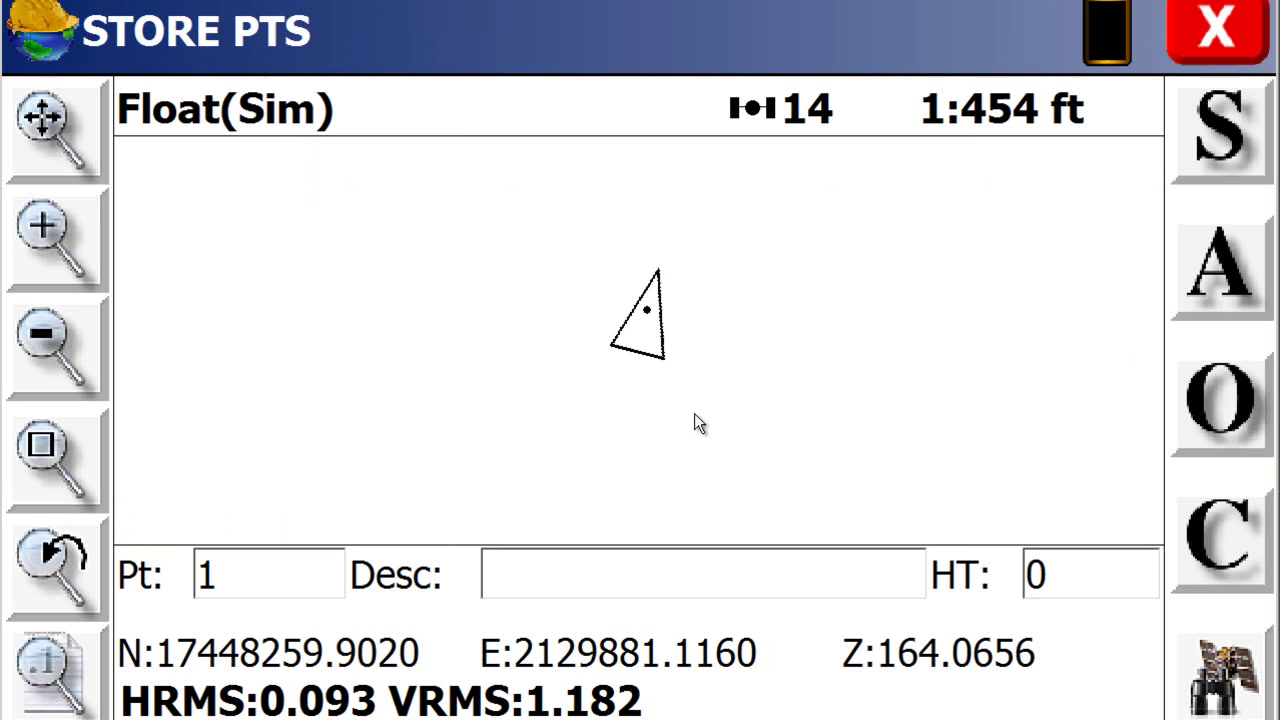
{"action": "left_click", "coordinate": [53, 135]}
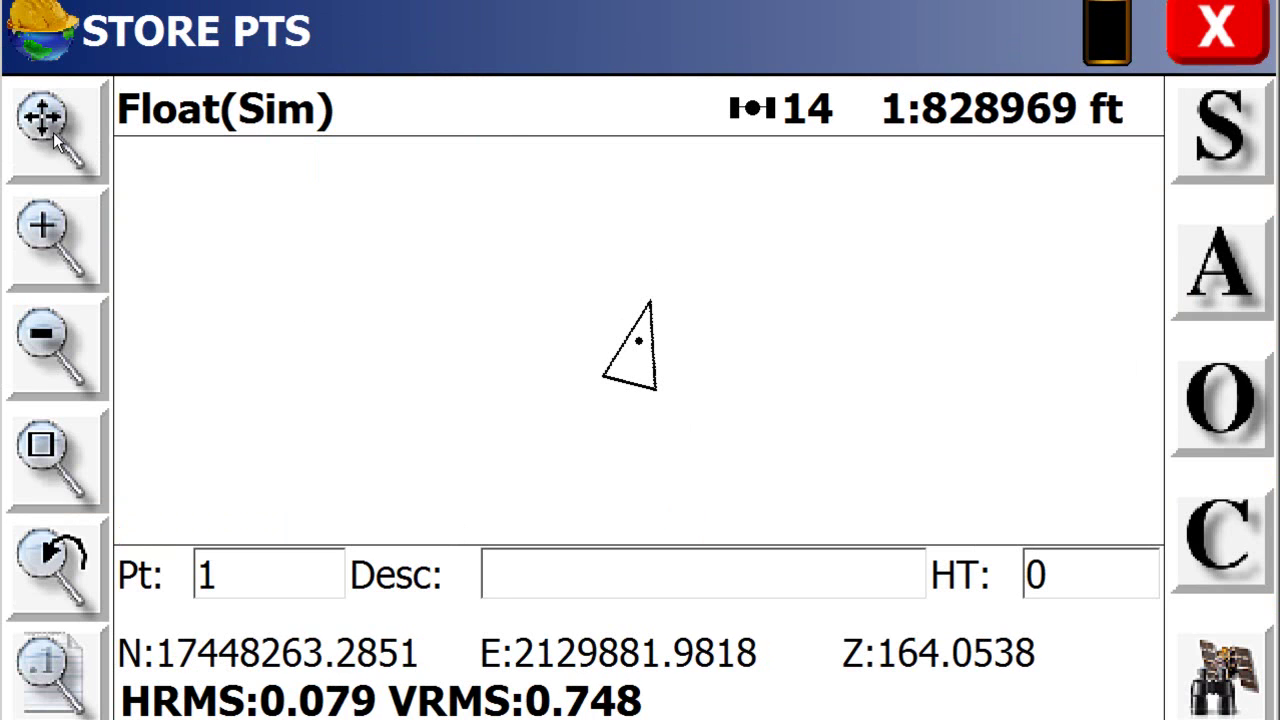
{"action": "left_click", "coordinate": [53, 135]}
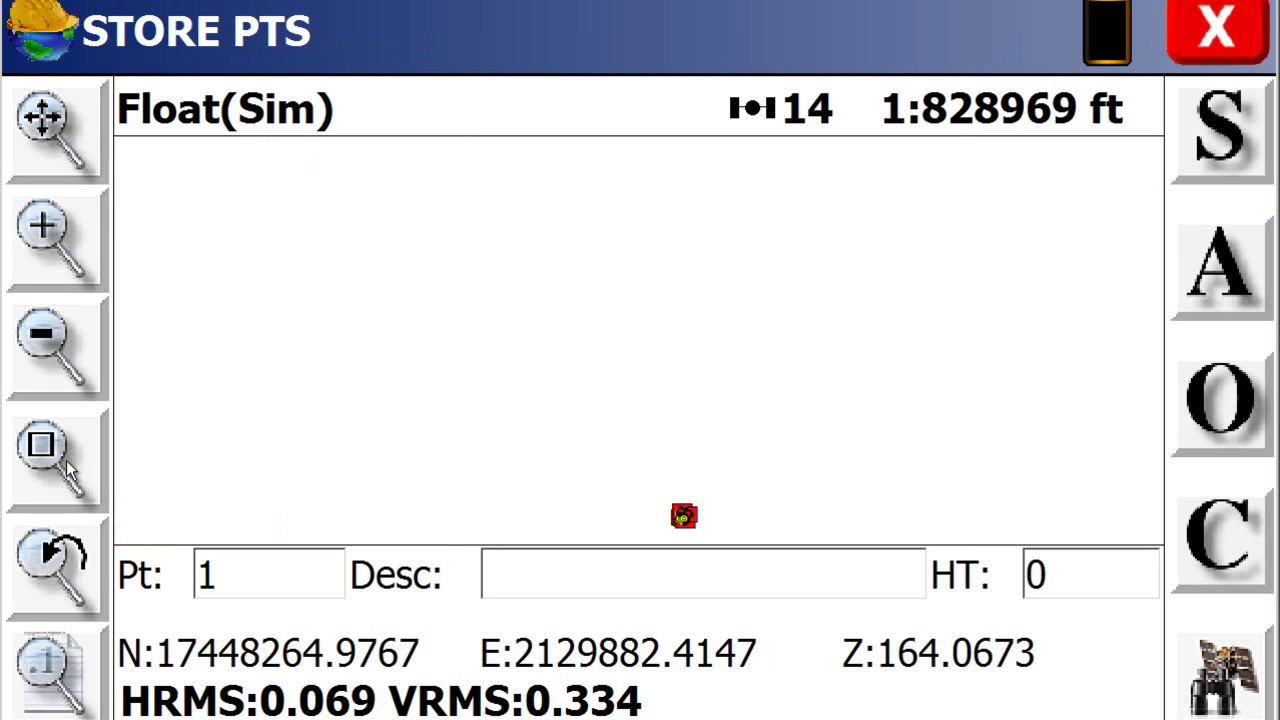
{"action": "left_click", "coordinate": [61, 457]}
{"action": "left_click", "coordinate": [67, 177]}
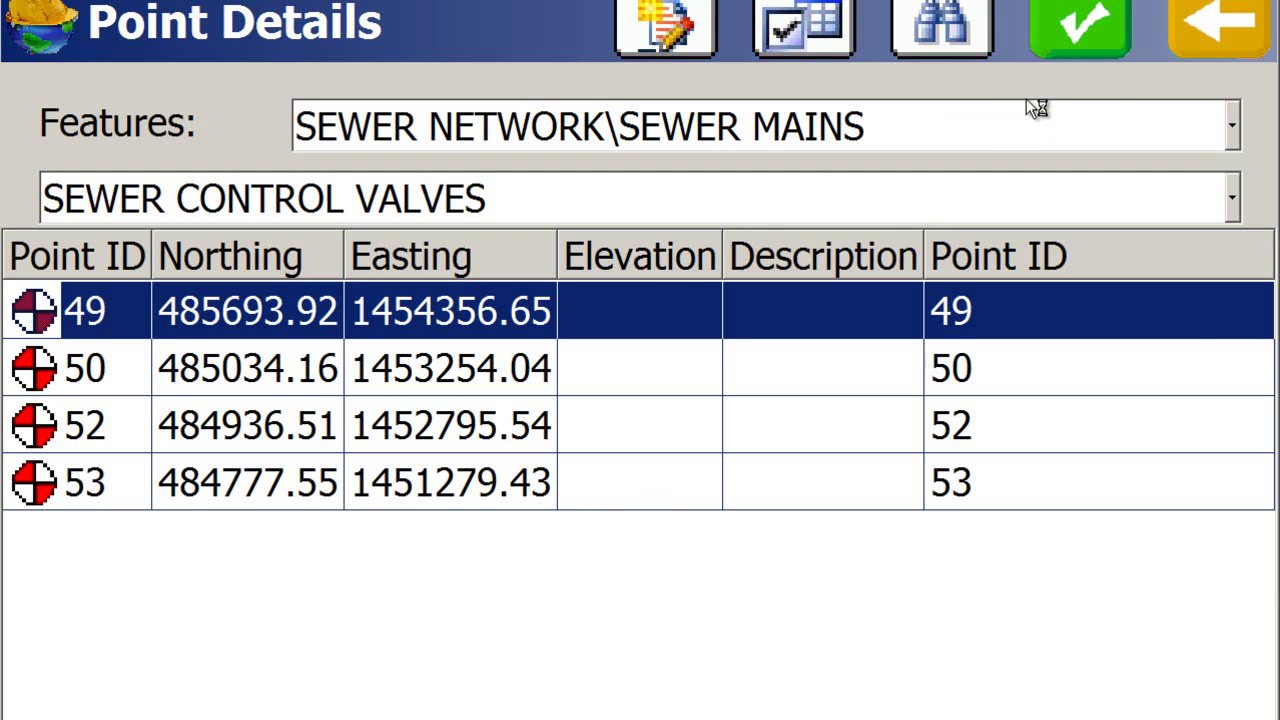
{"action": "left_click", "coordinate": [1180, 50]}
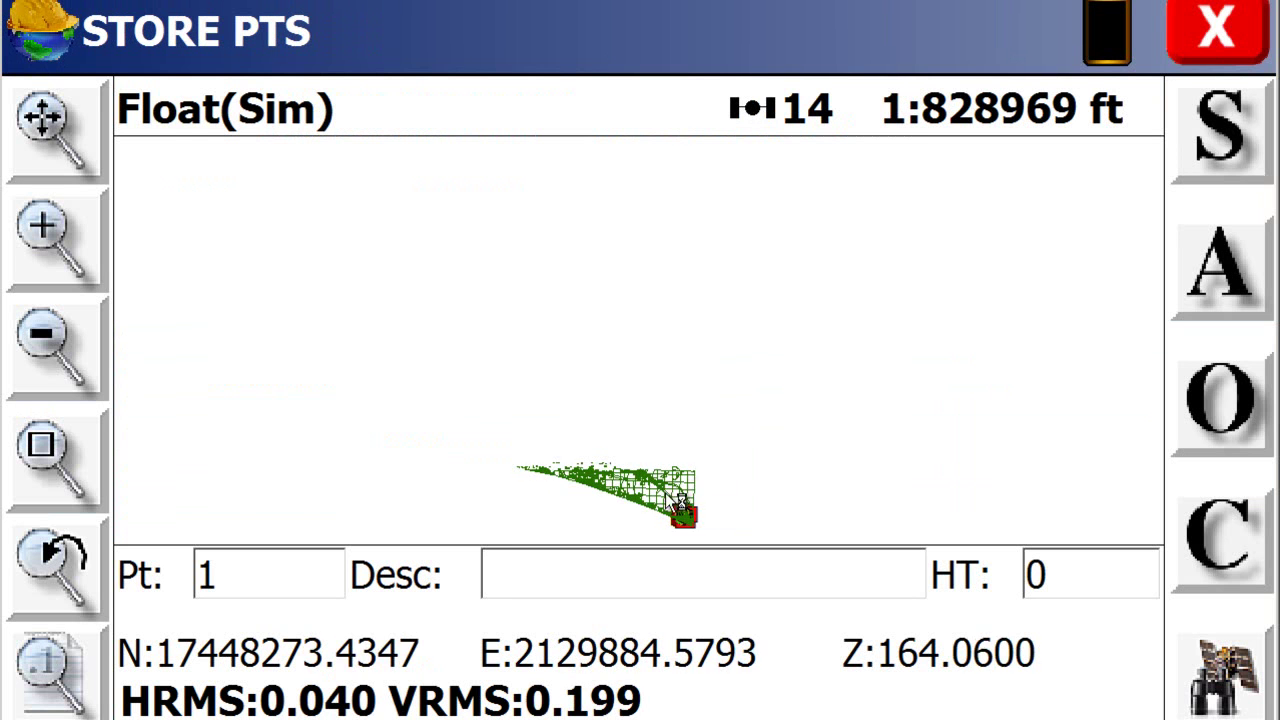
{"action": "left_click", "coordinate": [48, 462]}
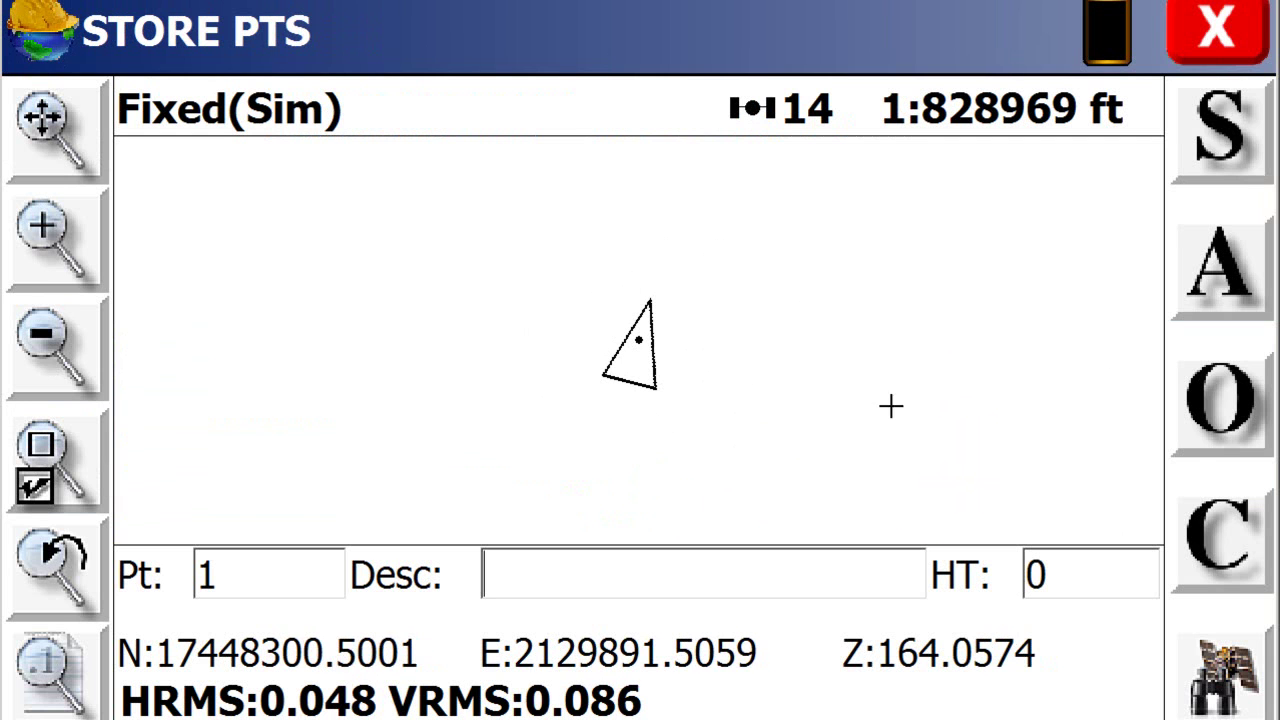
{"action": "left_click", "coordinate": [1224, 36]}
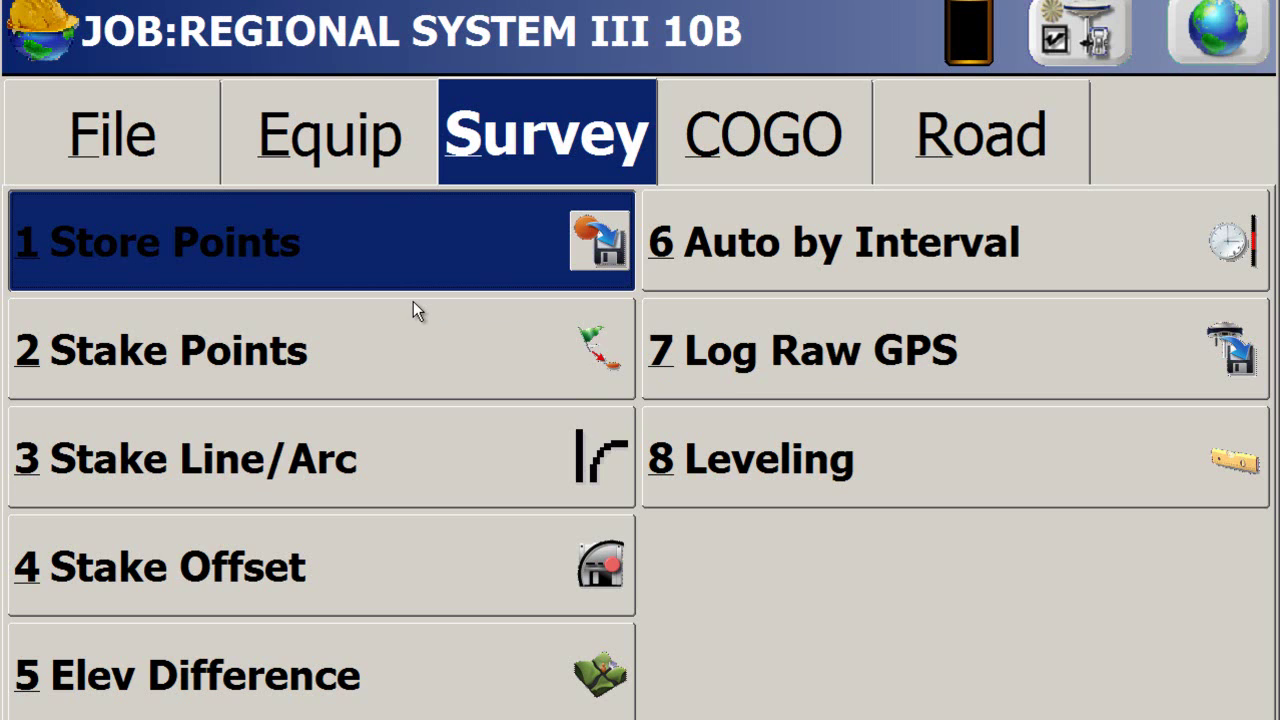
- Window-zoom Map View onto the red marker, then the residential hydrant and water-line area
{"action": "left_click", "coordinate": [166, 144]}
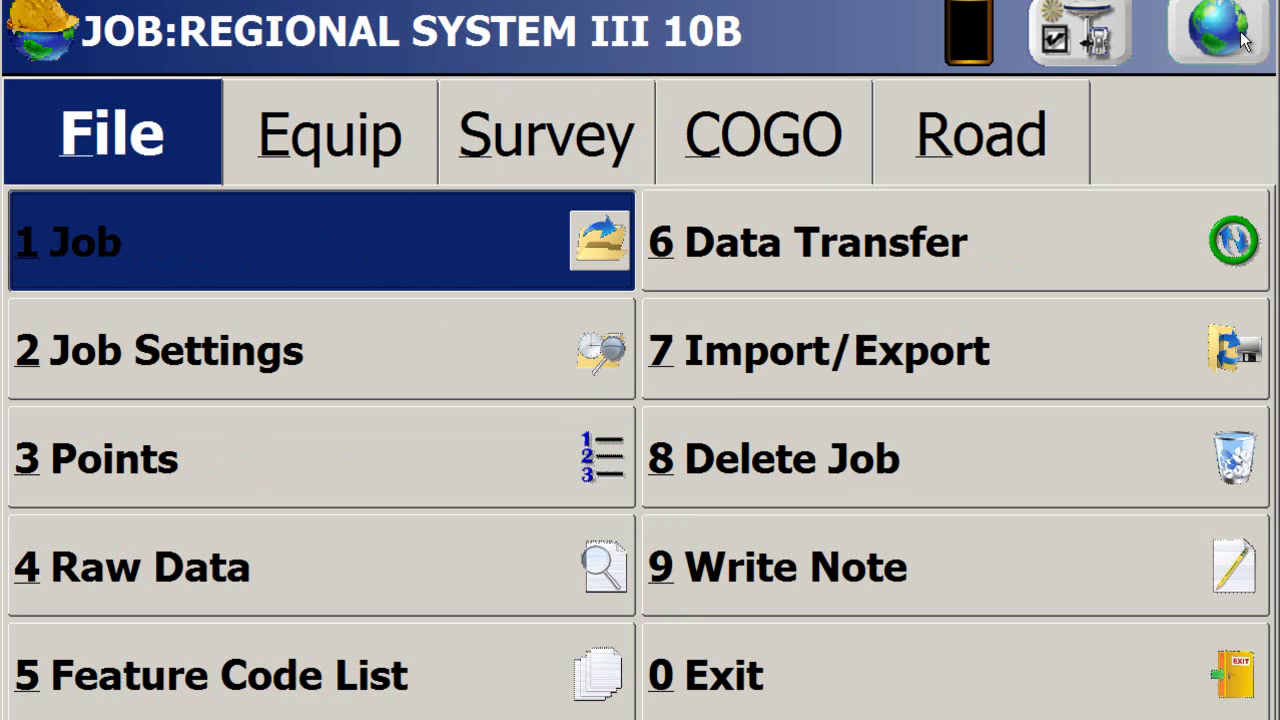
{"action": "left_click", "coordinate": [1222, 38]}
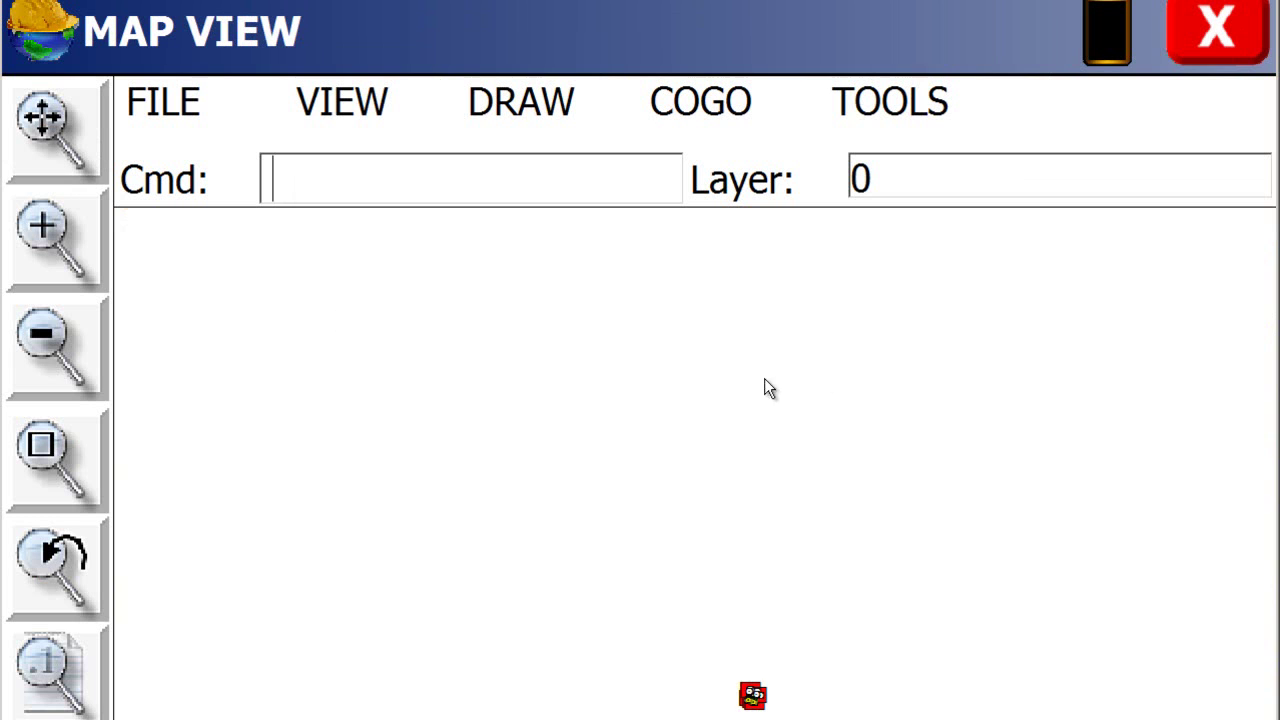
{"action": "left_click", "coordinate": [58, 460]}
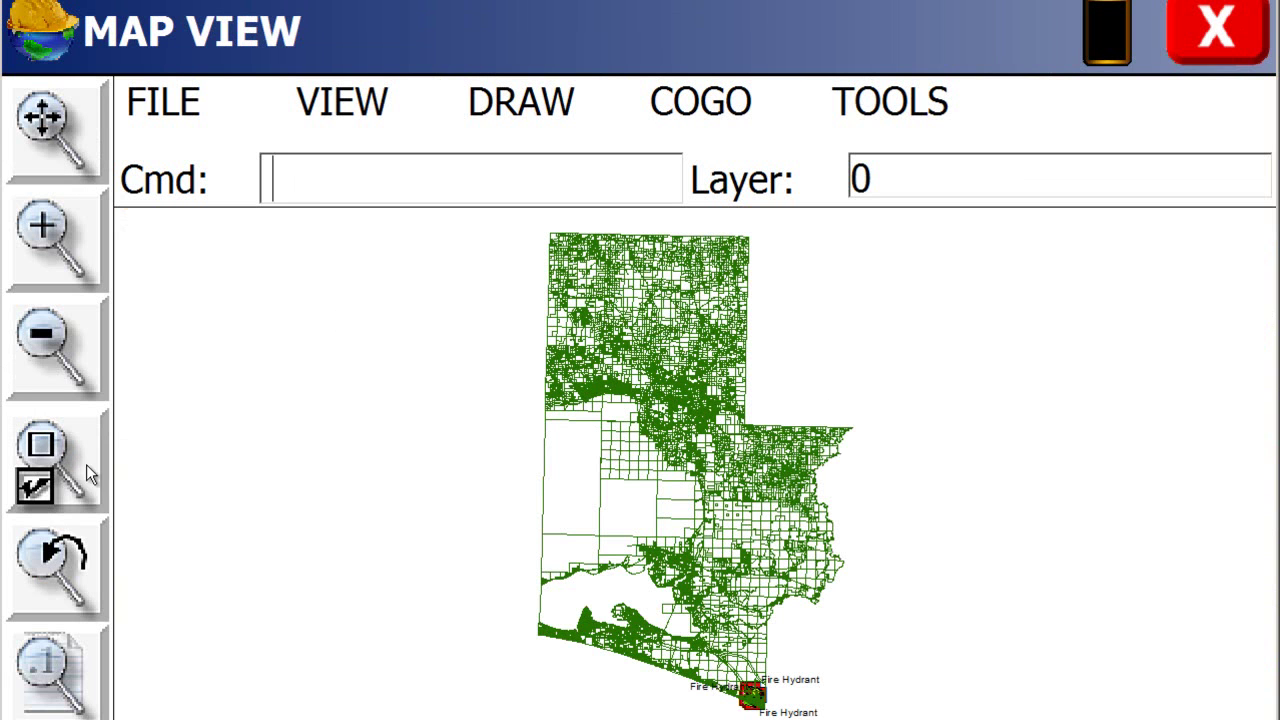
{"action": "left_click_drag", "start_coordinate": [744, 686], "coordinate": [782, 718]}
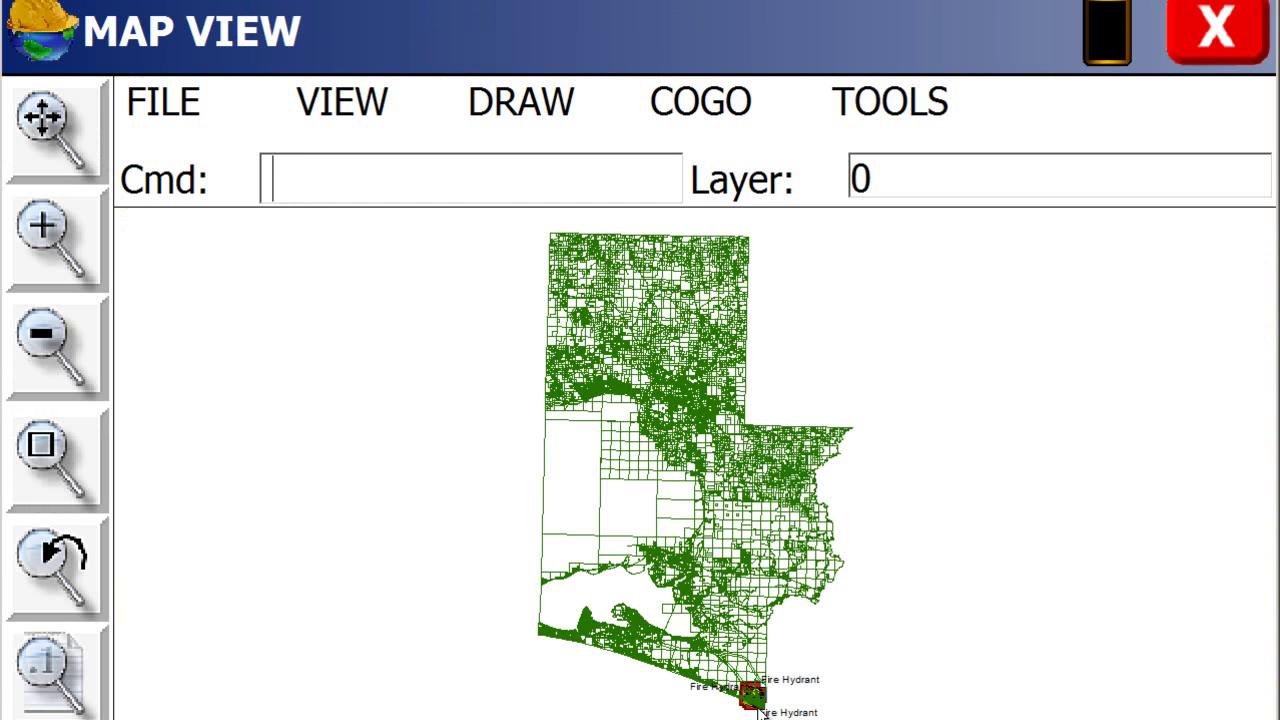
{"action": "left_click", "coordinate": [66, 455]}
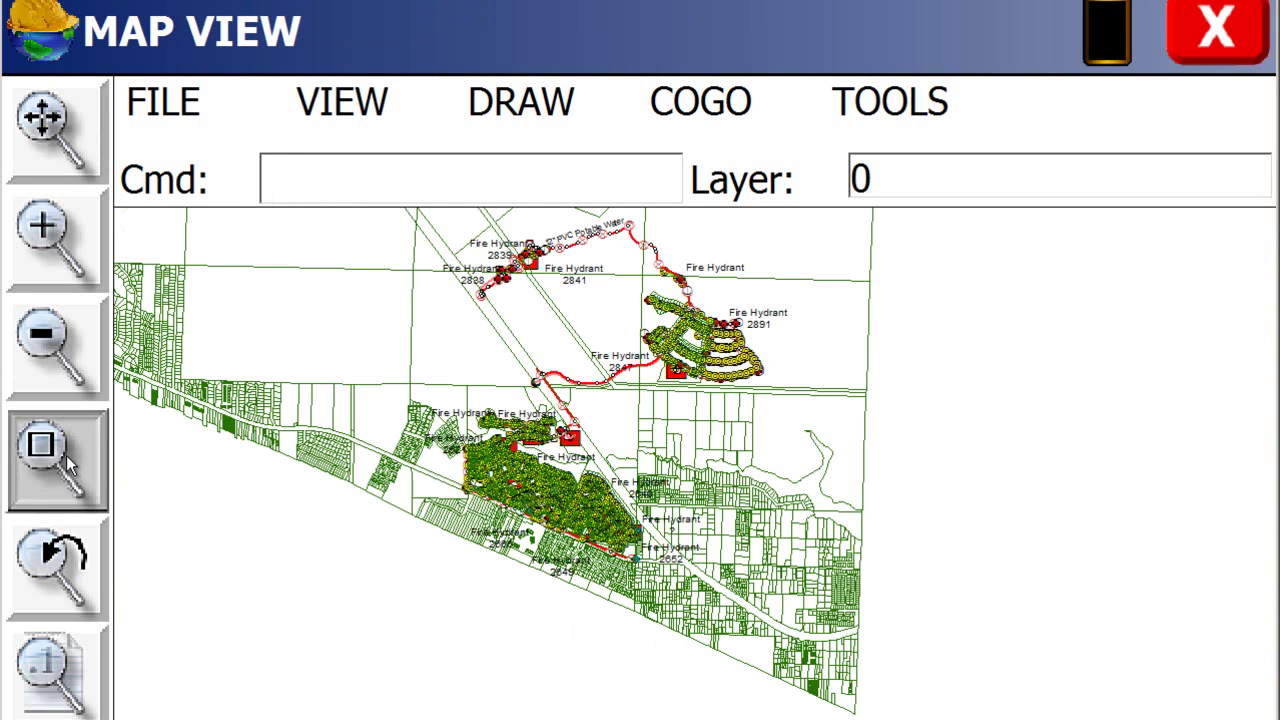
{"action": "left_click_drag", "start_coordinate": [510, 482], "coordinate": [500, 476]}
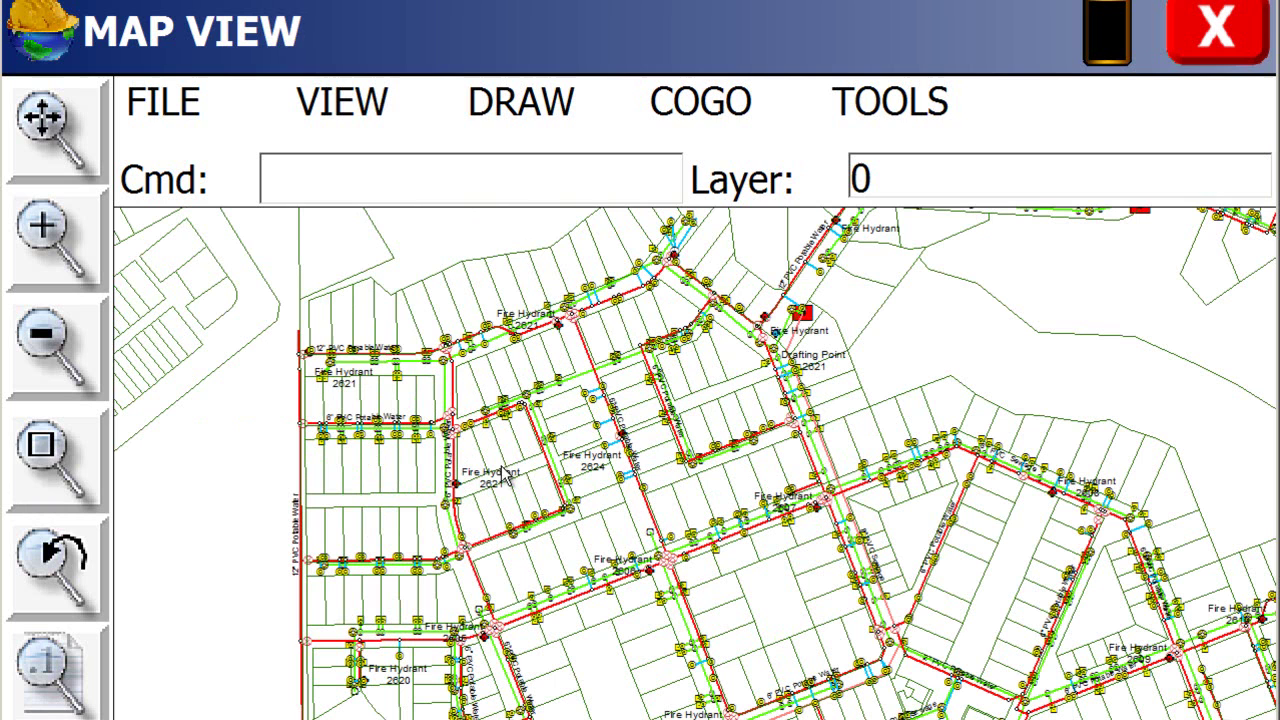